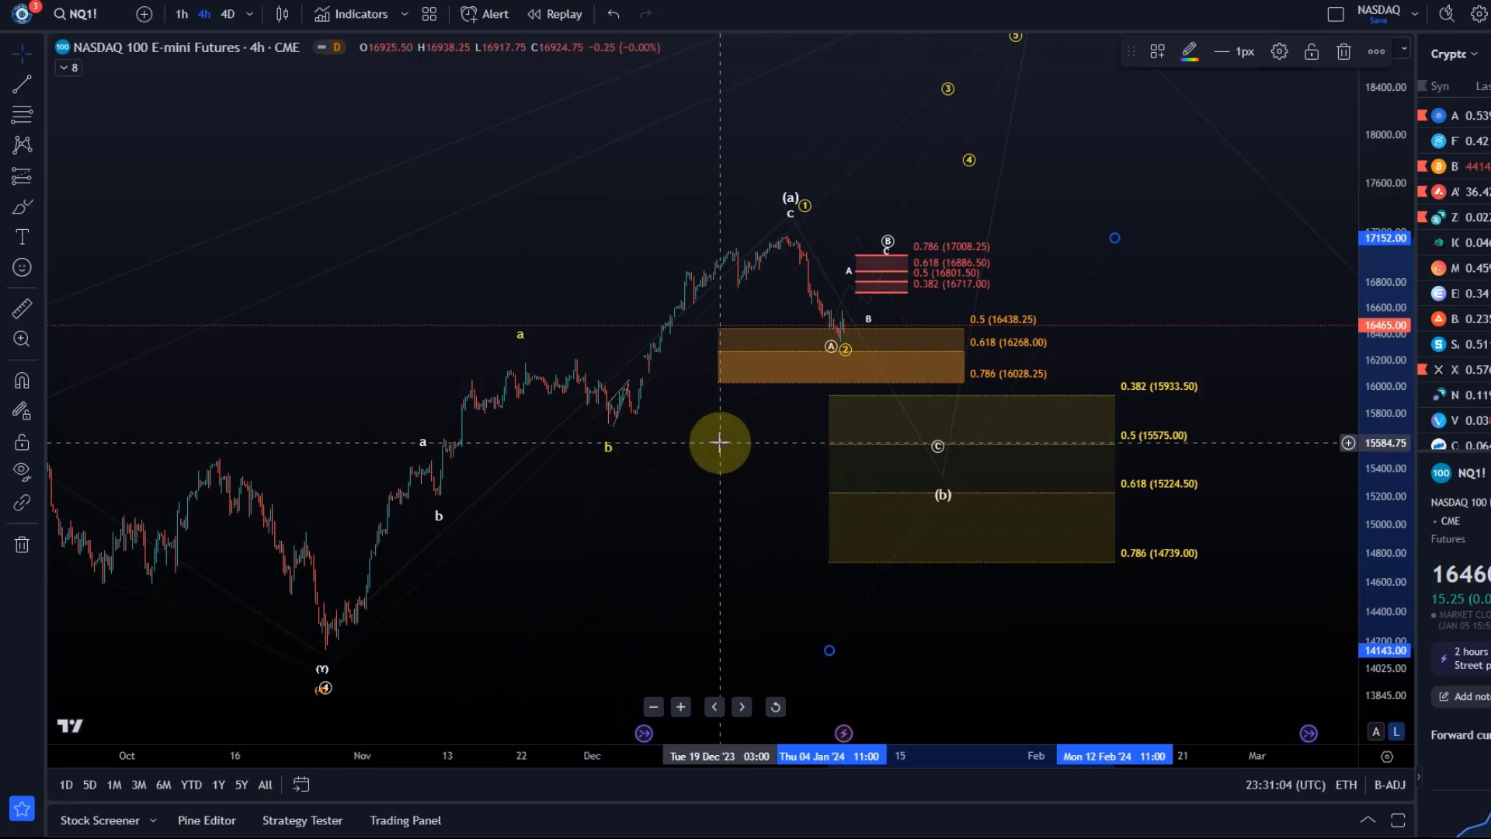
# Step: Sketch a red path up from the October low, then undo it
pyautogui.click(777, 497)
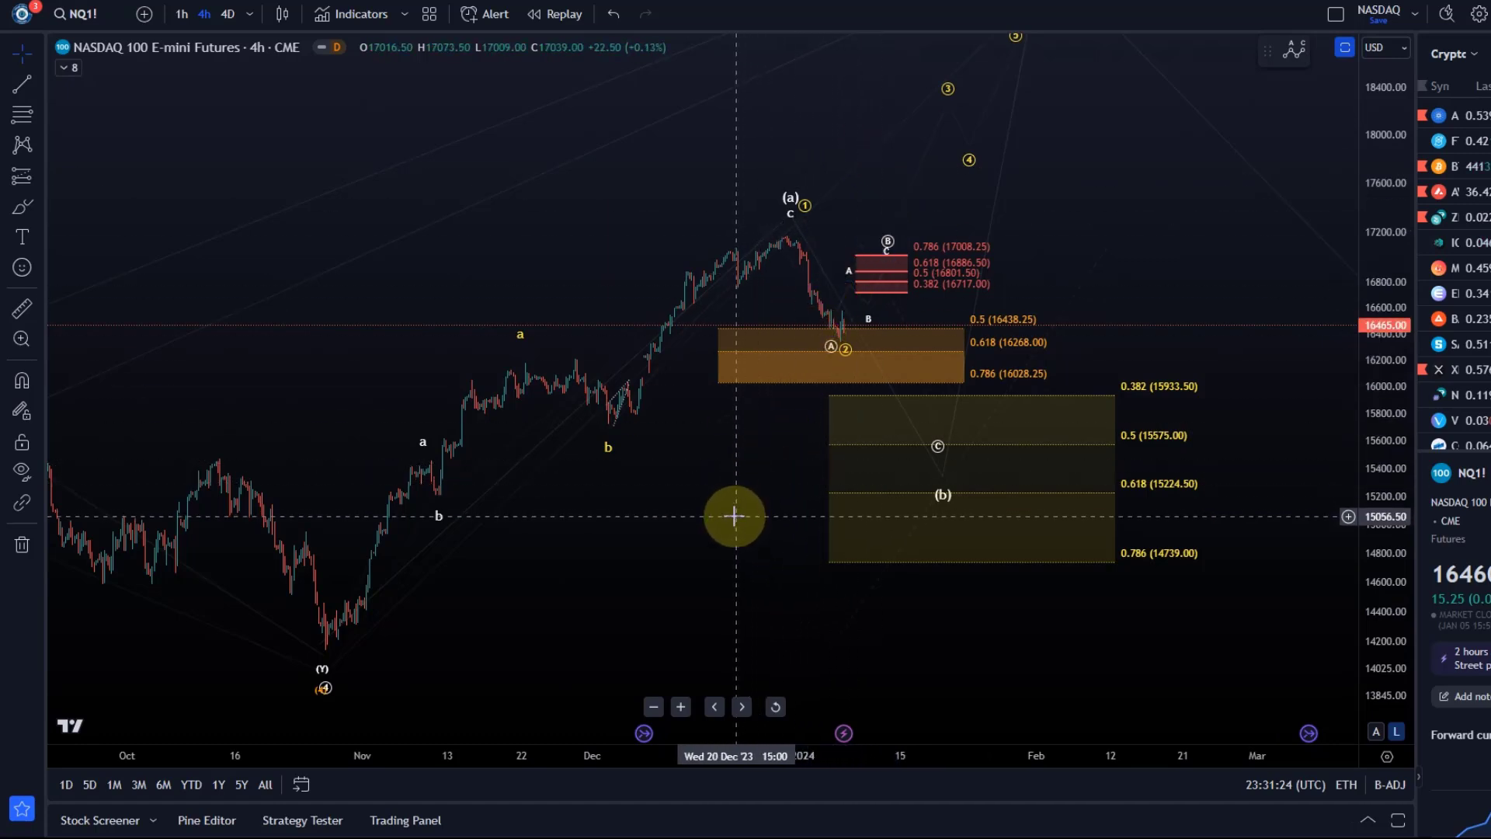
pyautogui.moveTo(732, 516); pyautogui.dragTo(679, 532)
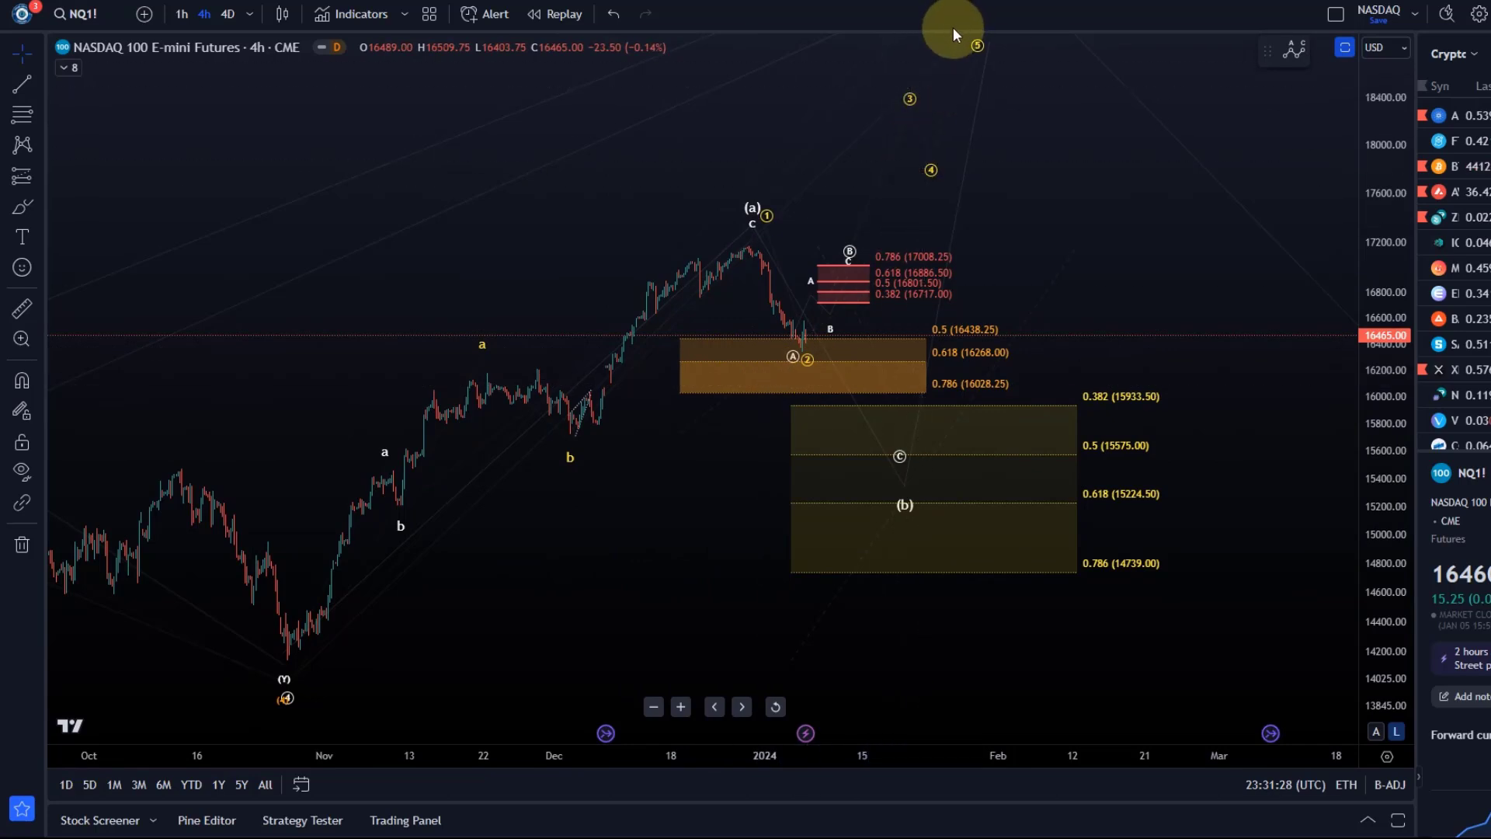
pyautogui.click(268, 682)
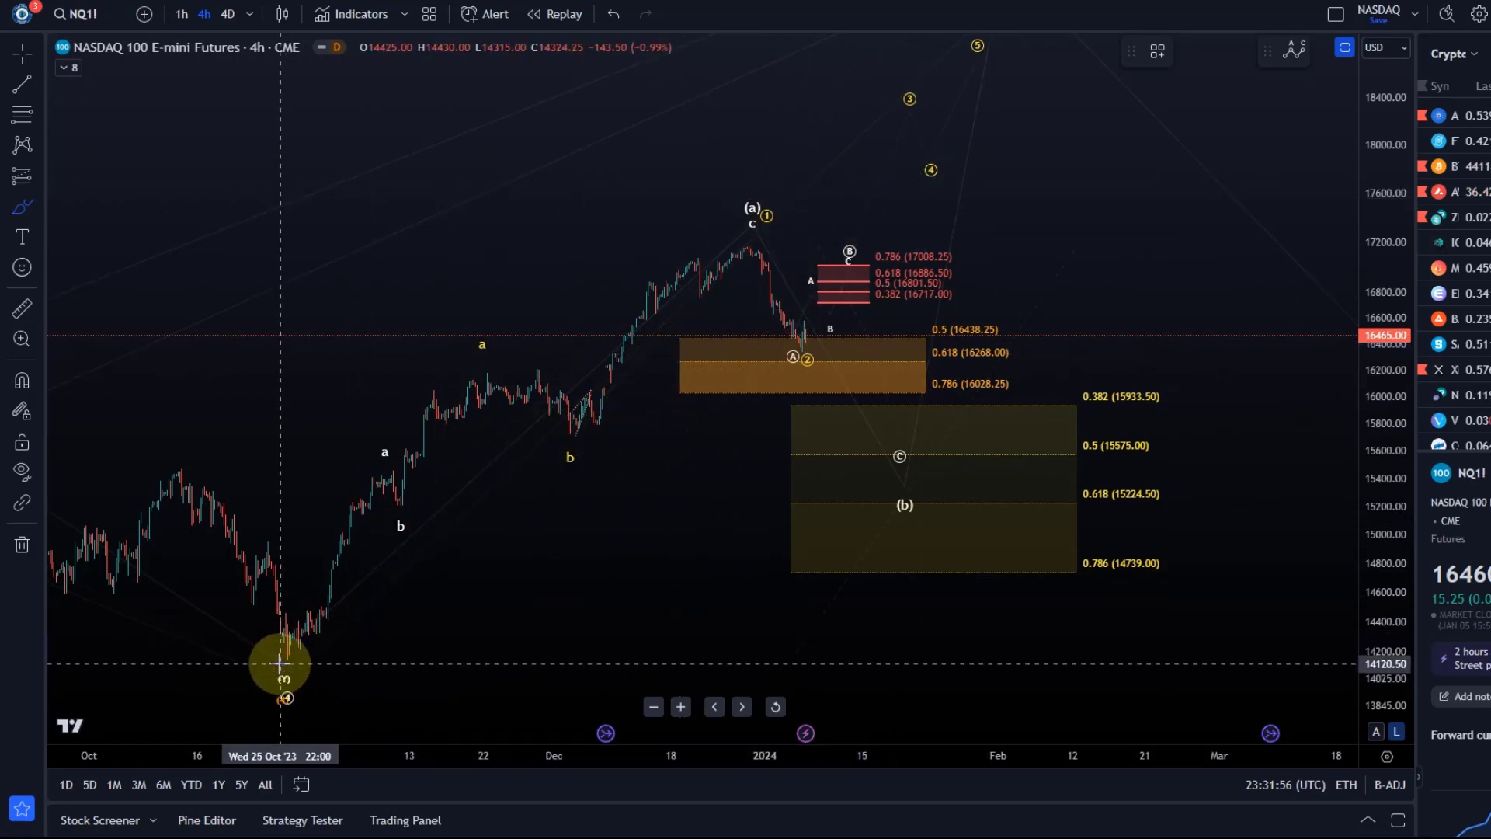
pyautogui.moveTo(274, 656)
pyautogui.mouseDown()
pyautogui.moveTo(396, 520)
pyautogui.moveTo(446, 406)
pyautogui.moveTo(487, 365)
pyautogui.moveTo(581, 443)
pyautogui.moveTo(632, 406)
pyautogui.moveTo(796, 216)
pyautogui.moveTo(1068, 8)
pyautogui.mouseUp()
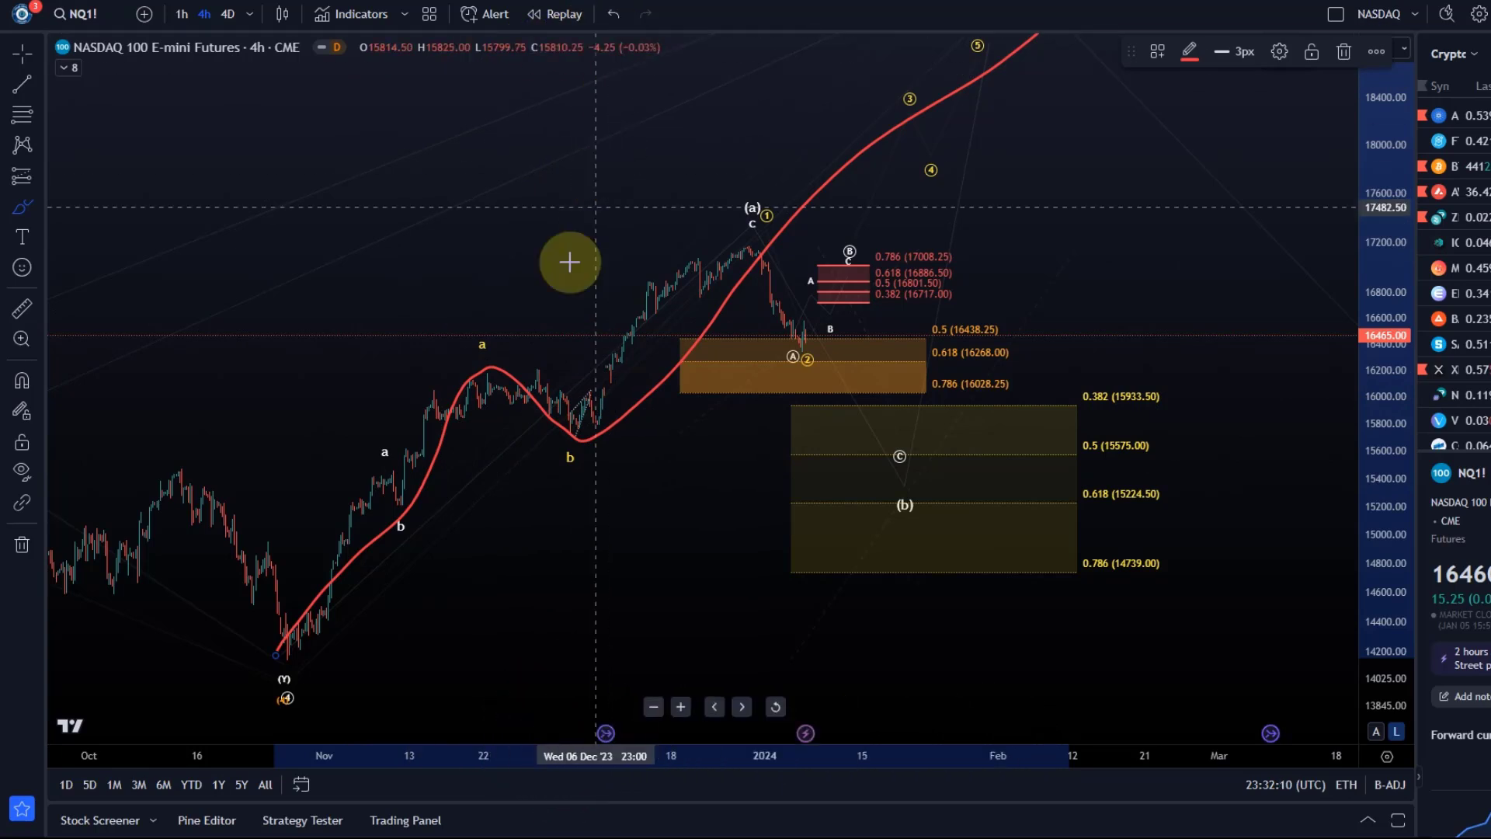
pyautogui.click(613, 22)
# Step: Freehand-sketch the expected red path up to wave 5, then undo the sketch
pyautogui.moveTo(676, 200); pyautogui.dragTo(523, 293)
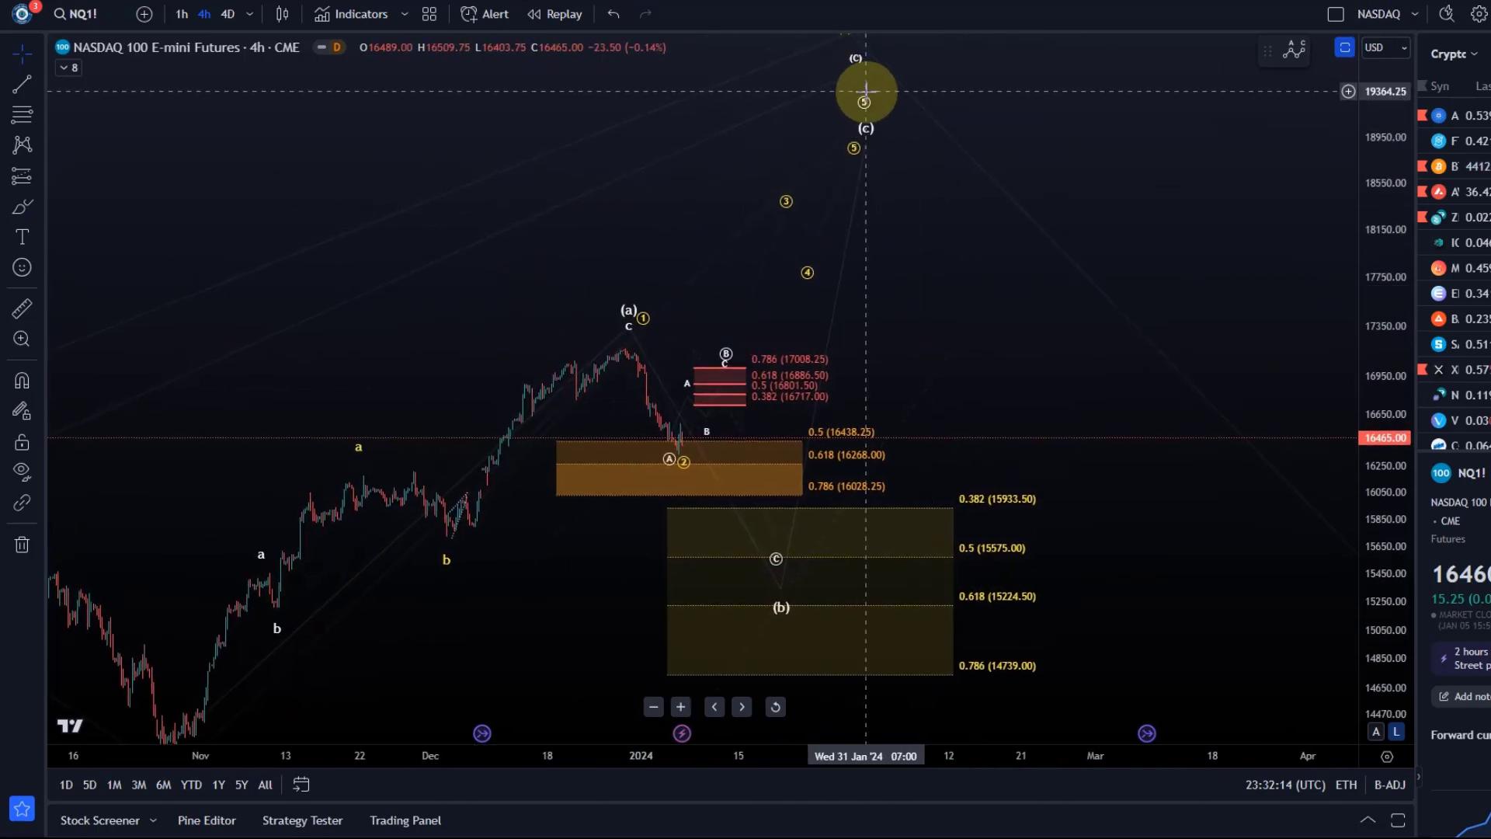
pyautogui.moveTo(868, 115); pyautogui.dragTo(868, 121)
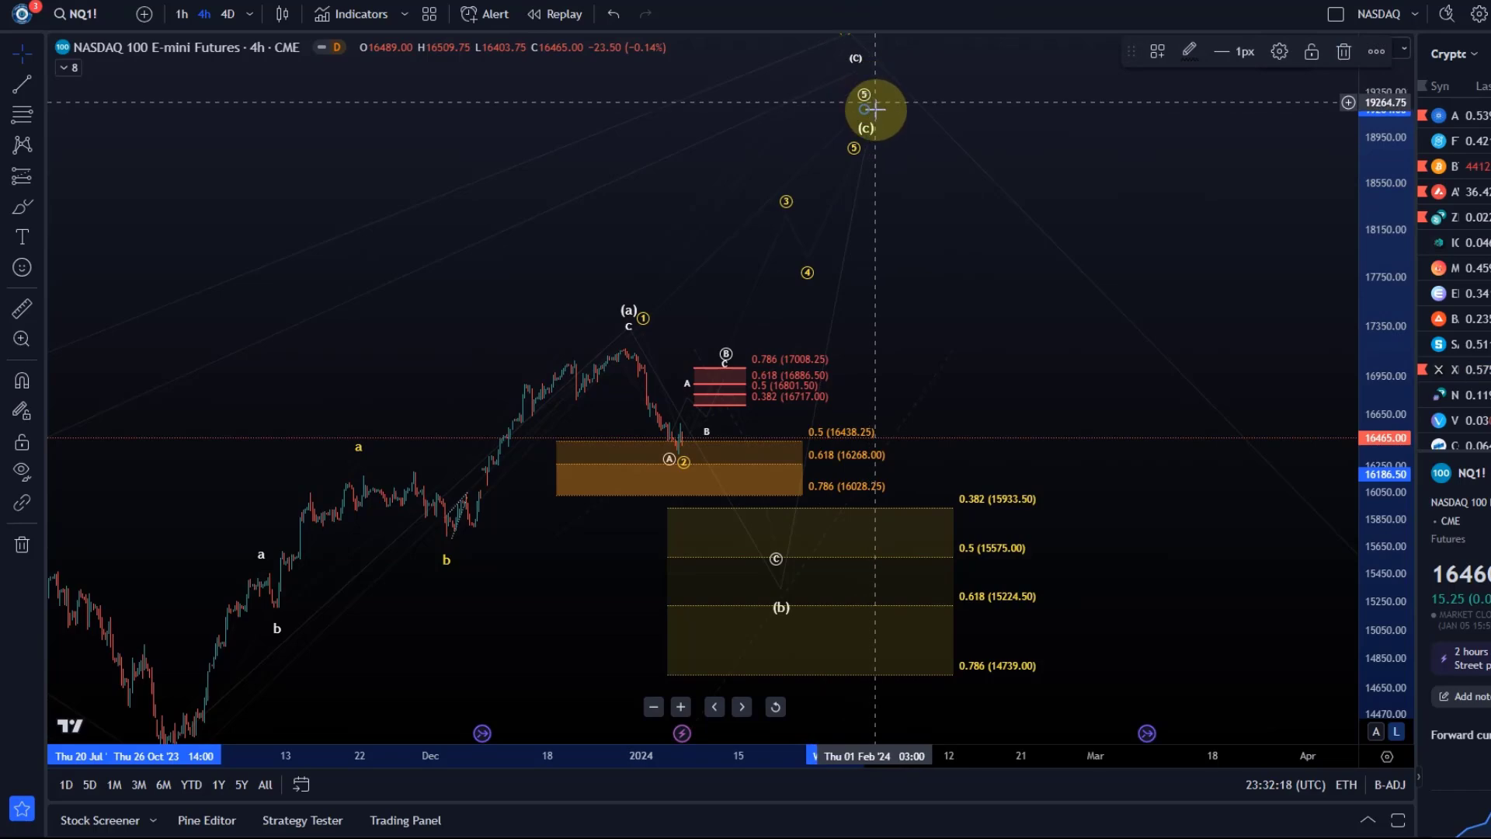
pyautogui.moveTo(992, 251)
pyautogui.mouseDown()
pyautogui.moveTo(1203, 83)
pyautogui.moveTo(1152, 147)
pyautogui.moveTo(1055, 160)
pyautogui.mouseUp()
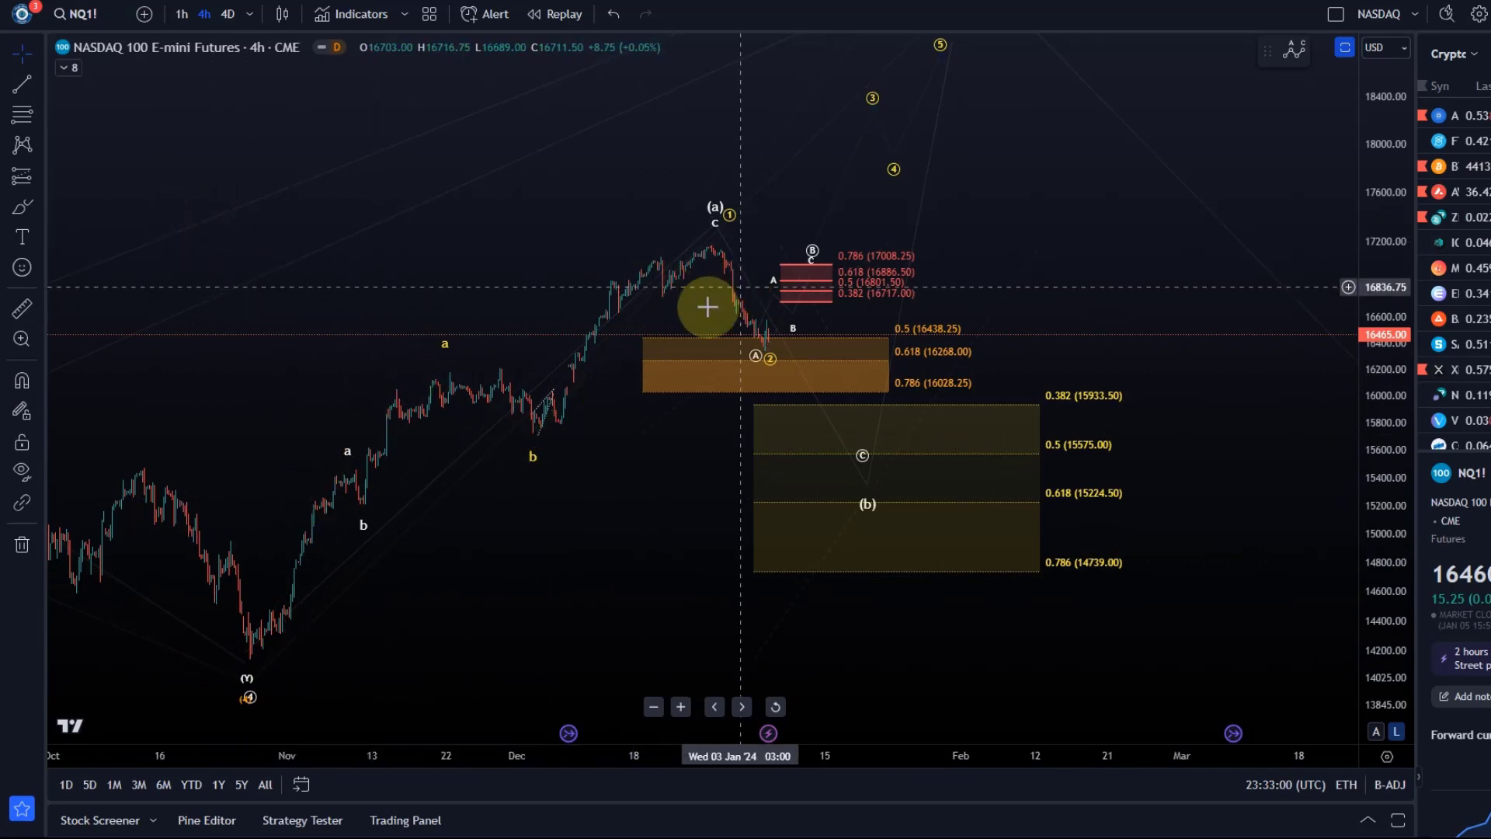
pyautogui.click(32, 216)
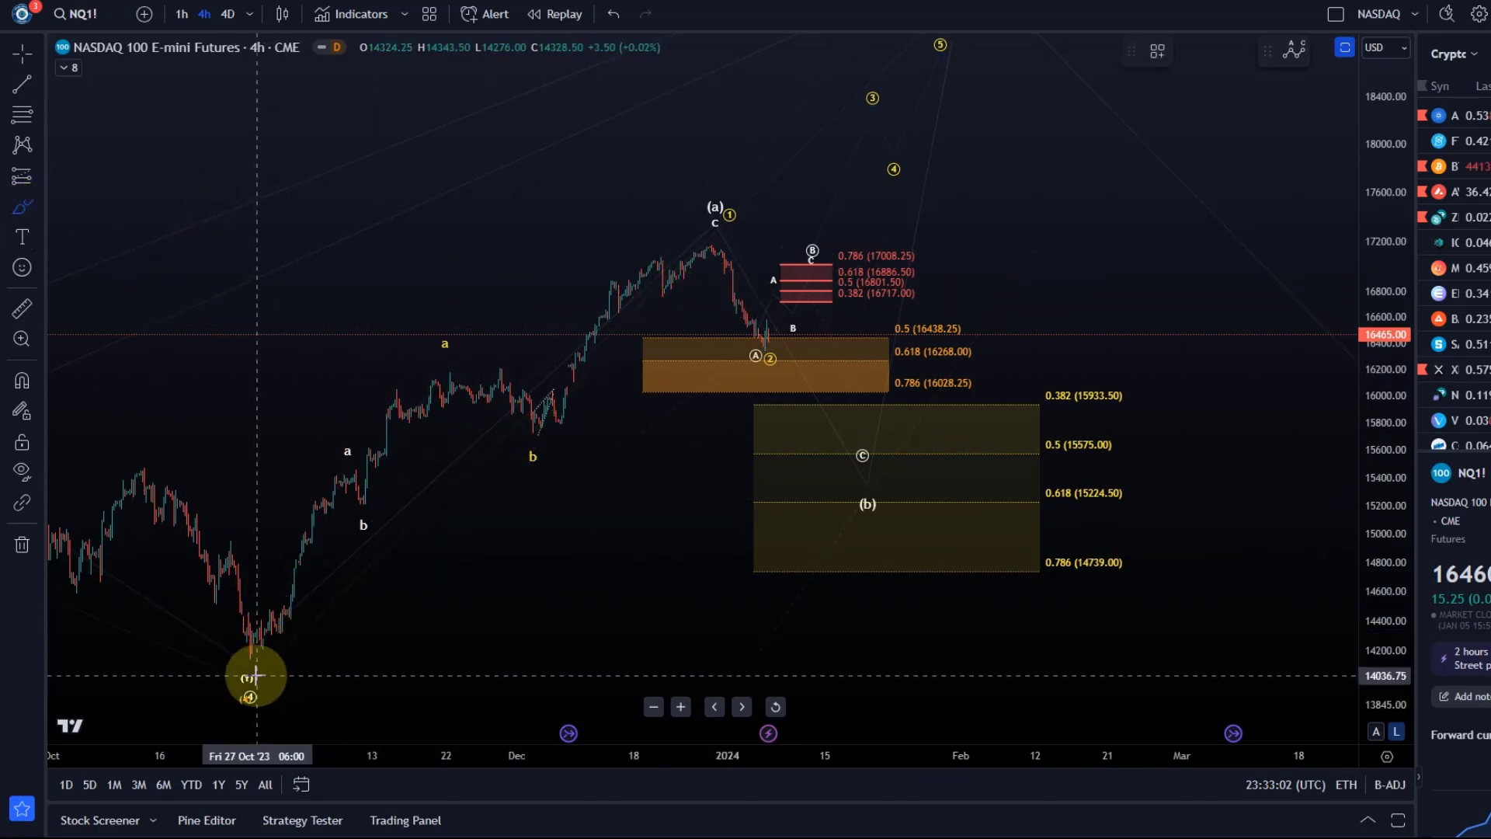
pyautogui.moveTo(534, 452)
pyautogui.mouseDown()
pyautogui.moveTo(546, 419)
pyautogui.moveTo(706, 259)
pyautogui.moveTo(769, 335)
pyautogui.moveTo(872, 117)
pyautogui.moveTo(880, 163)
pyautogui.moveTo(932, 103)
pyautogui.moveTo(959, 33)
pyautogui.mouseUp()
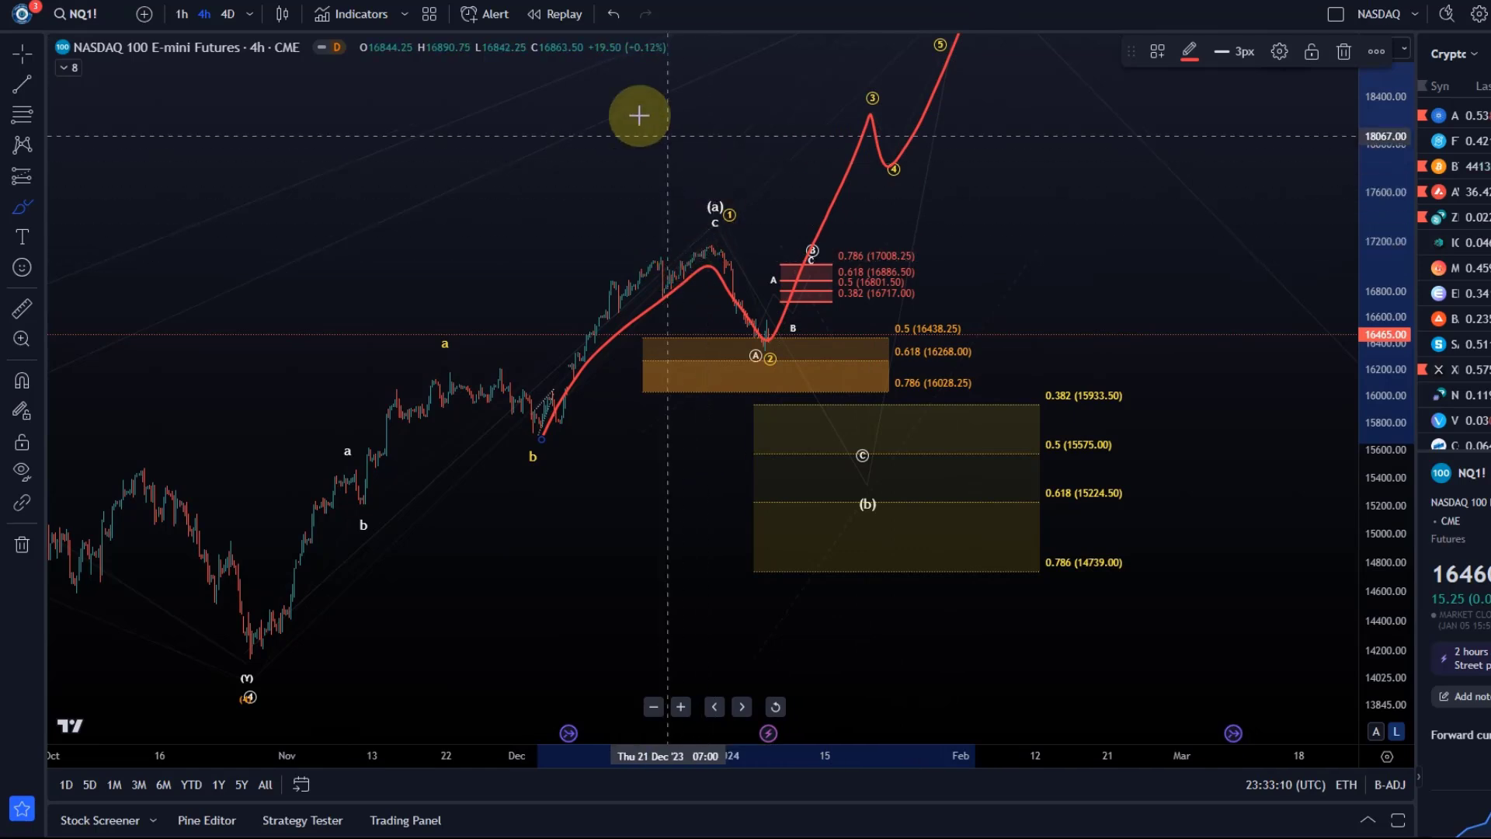
pyautogui.click(611, 14)
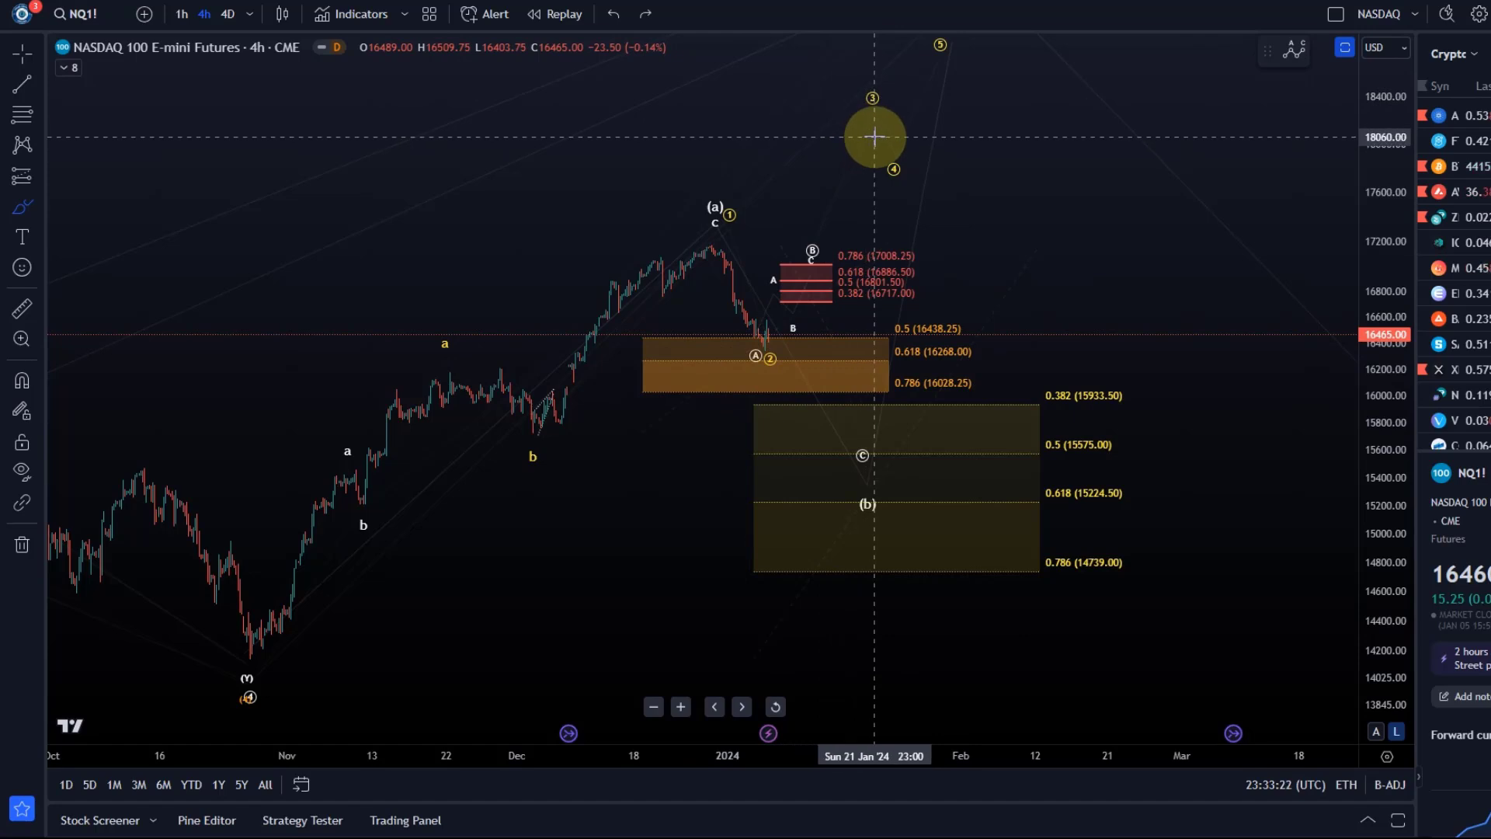
# Step: Switch to the 1-hour timeframe and place wave point 2 on the recent low
pyautogui.click(183, 17)
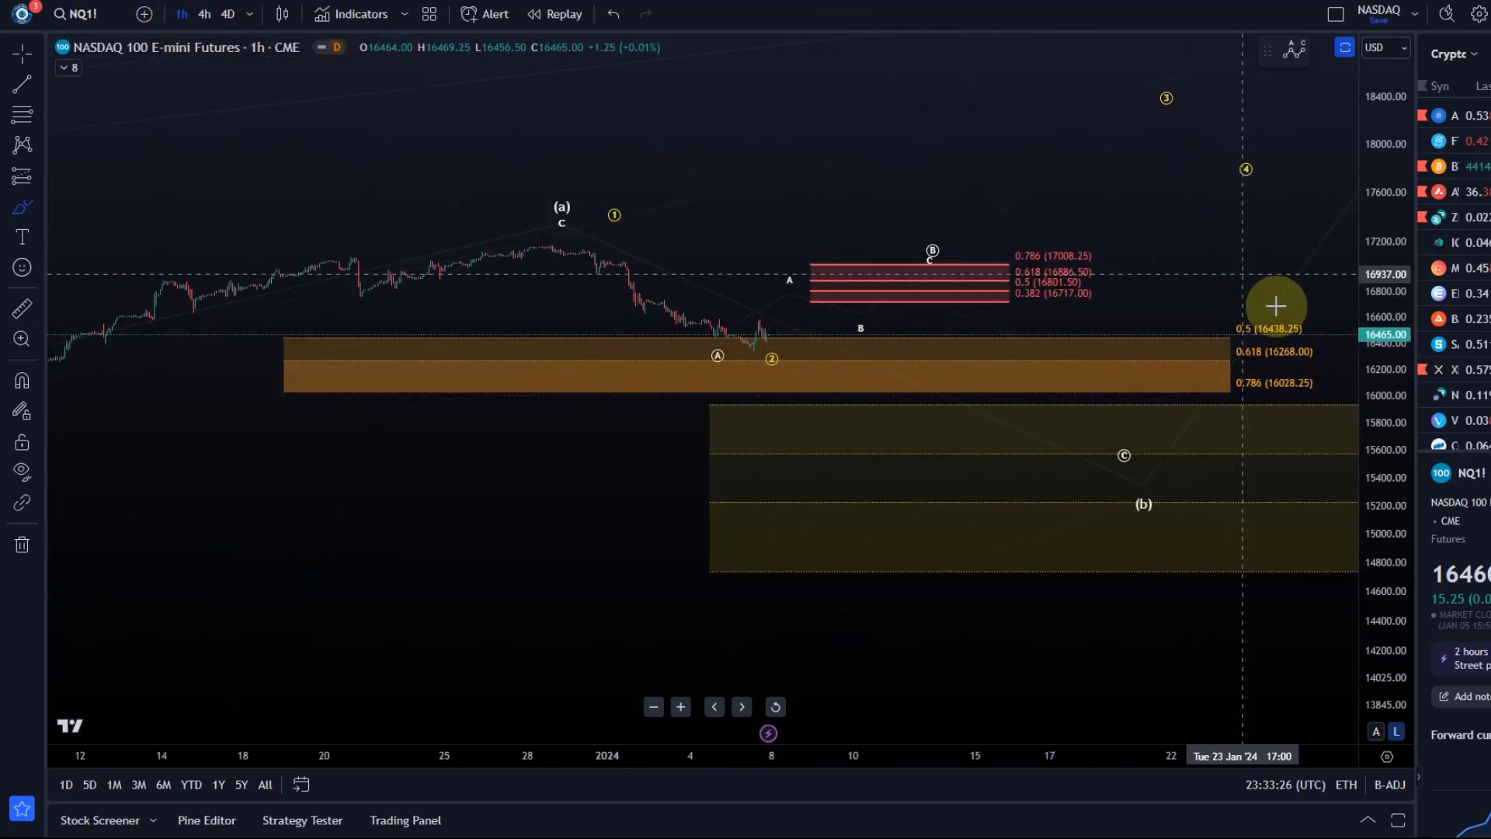
pyautogui.moveTo(1411, 405); pyautogui.dragTo(1214, 159)
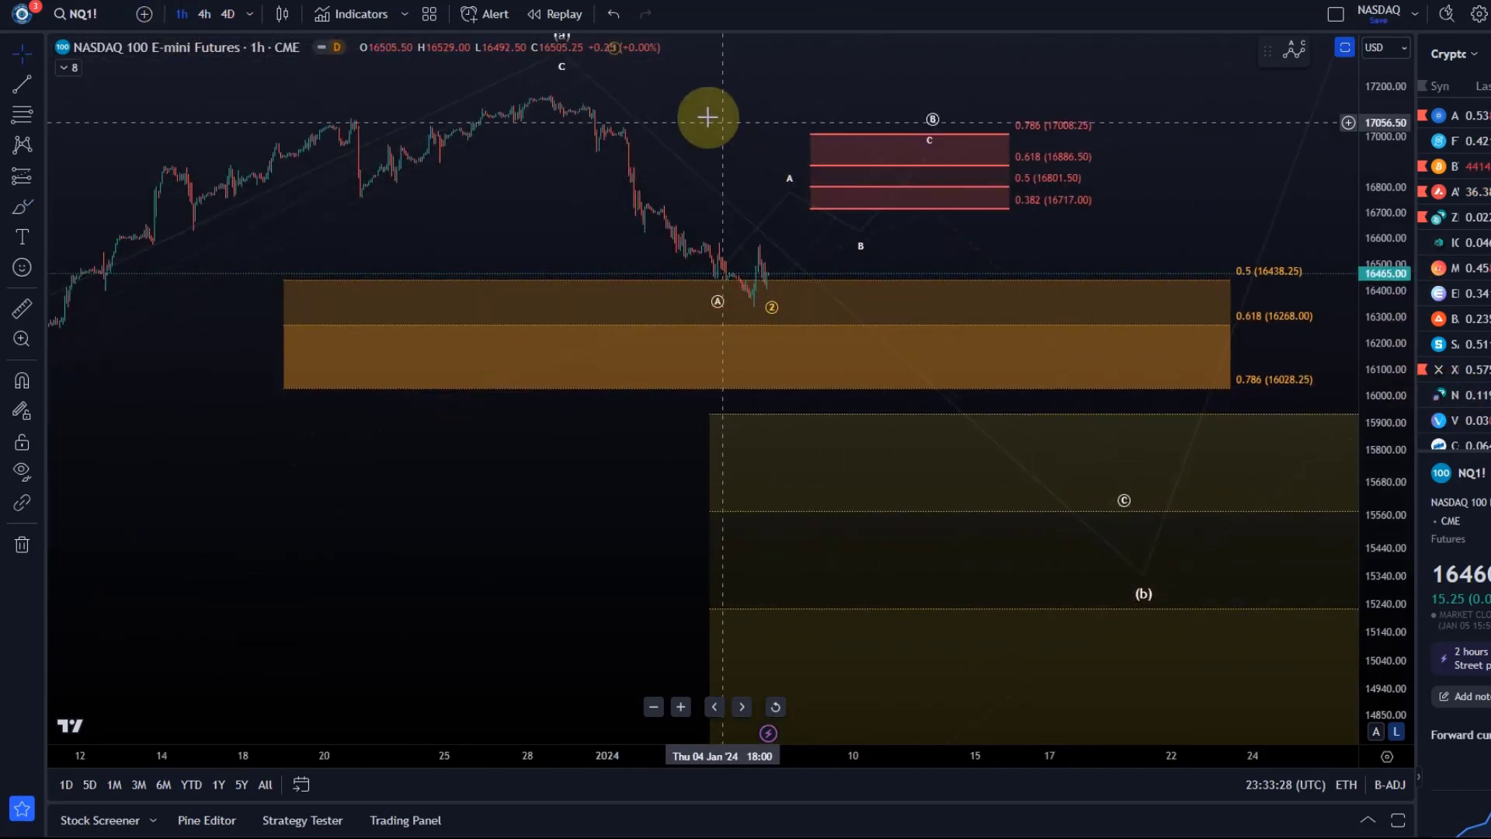
pyautogui.moveTo(709, 119)
pyautogui.mouseDown()
pyautogui.moveTo(570, 279)
pyautogui.moveTo(533, 277)
pyautogui.mouseUp()
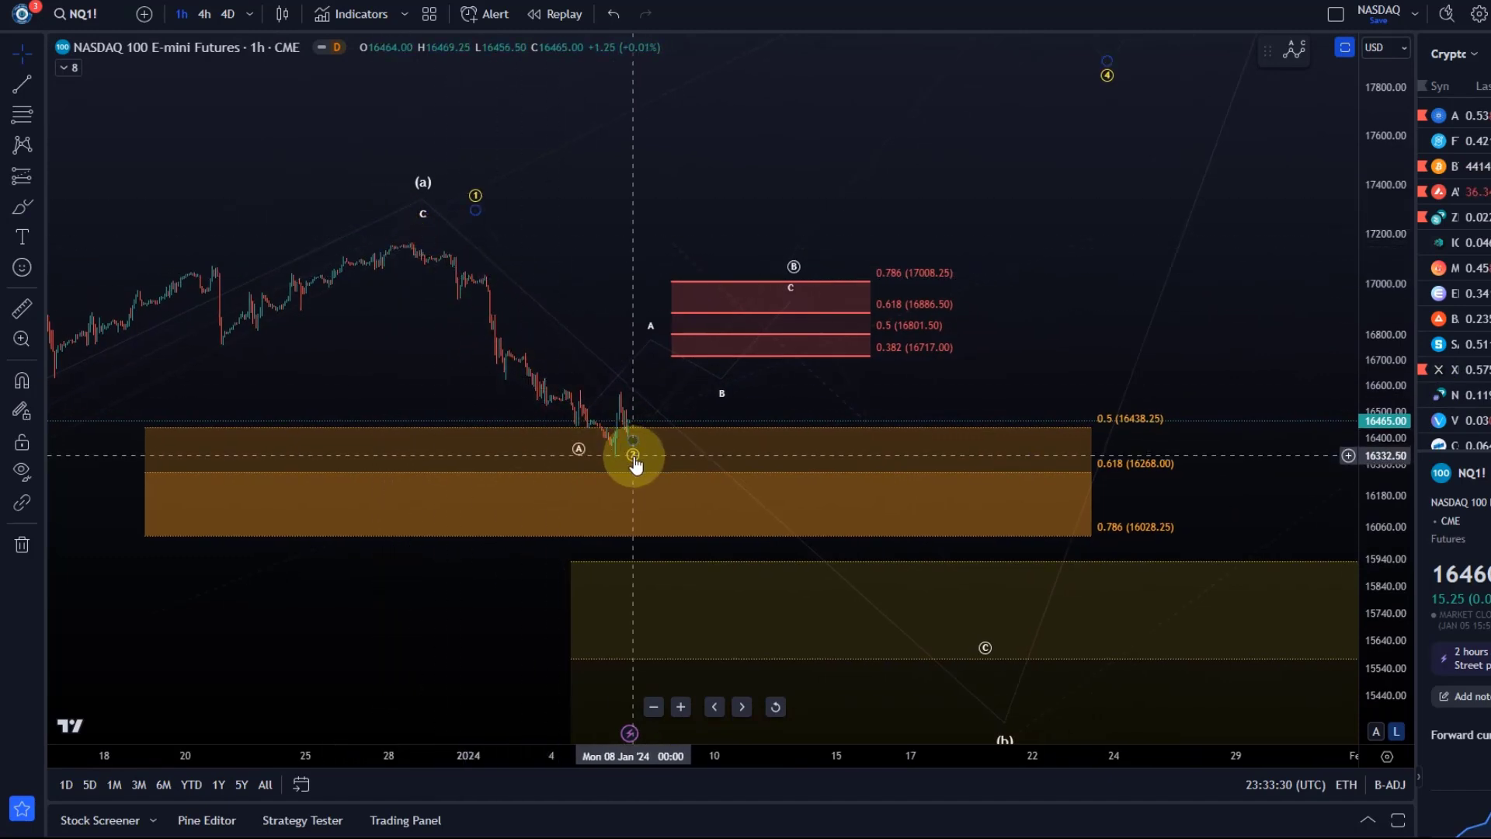
pyautogui.click(624, 458)
pyautogui.click(619, 476)
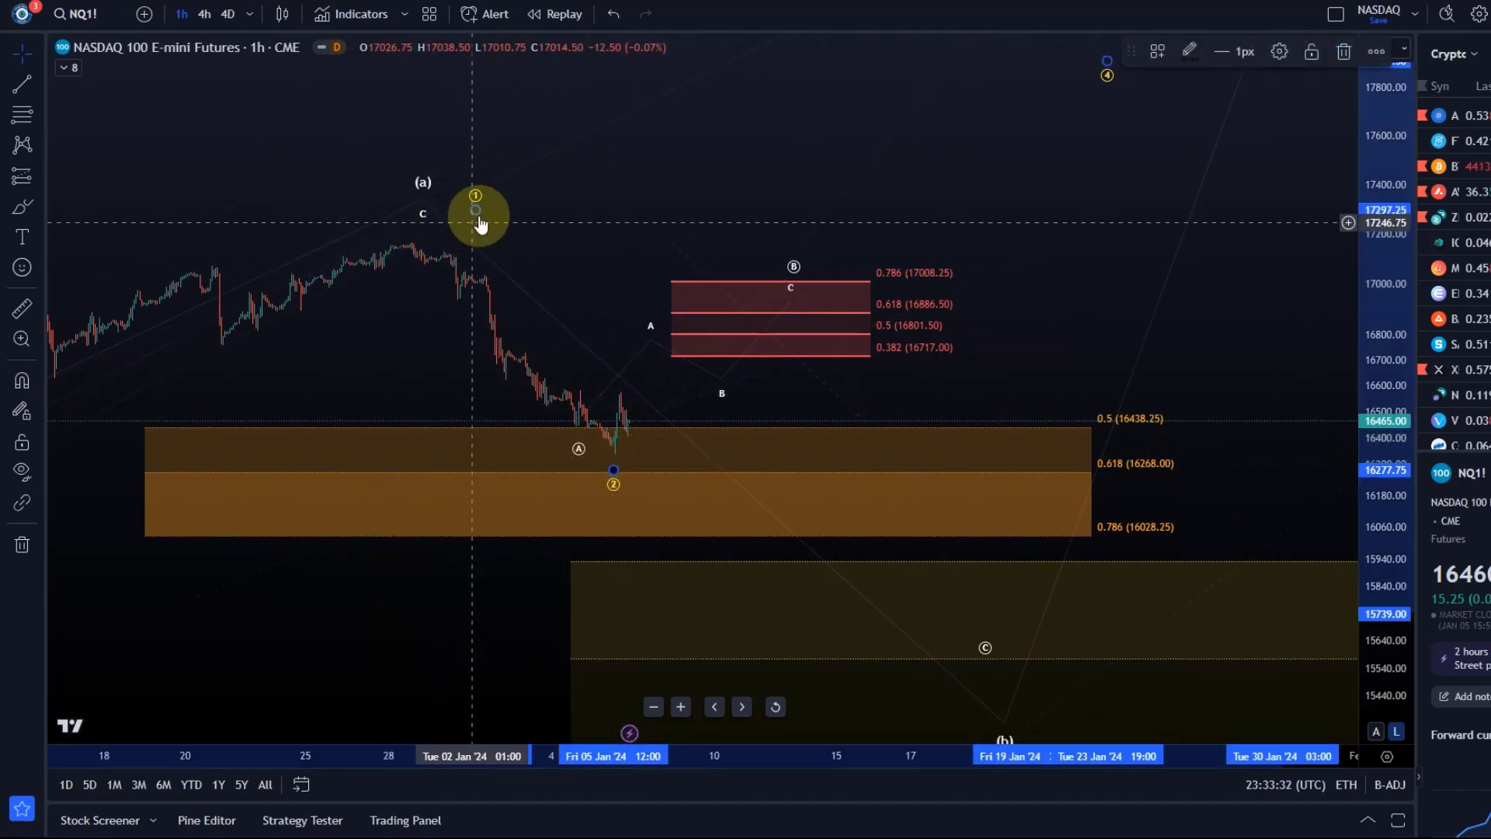
# Step: Move wave point 1 to the (a) top and realign the ABC start and point A; undo the accidental orange-zone shift
pyautogui.moveTo(480, 219); pyautogui.dragTo(401, 232)
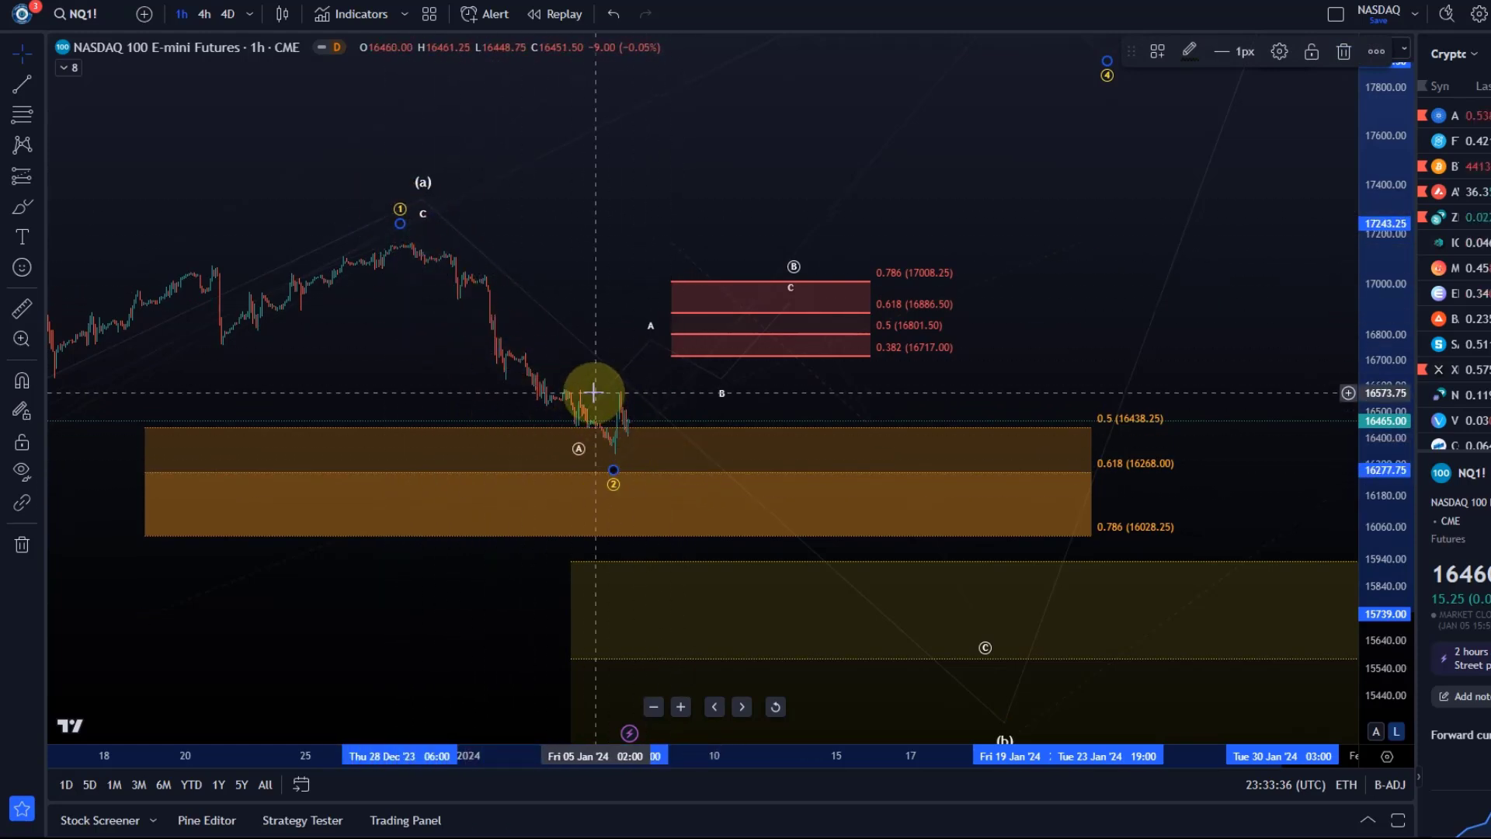
pyautogui.moveTo(578, 424); pyautogui.dragTo(617, 447)
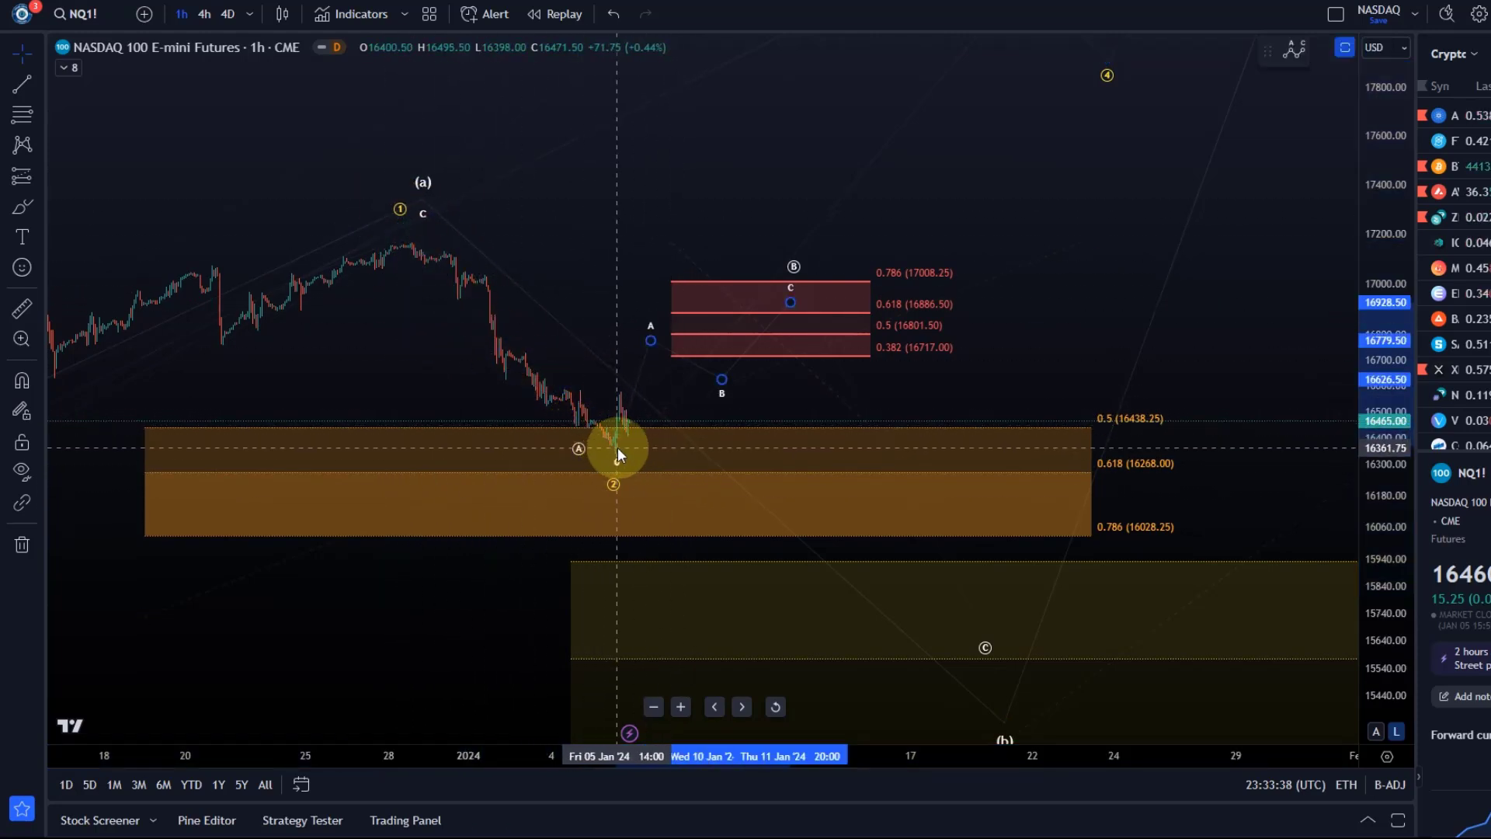
pyautogui.moveTo(672, 344); pyautogui.dragTo(669, 332)
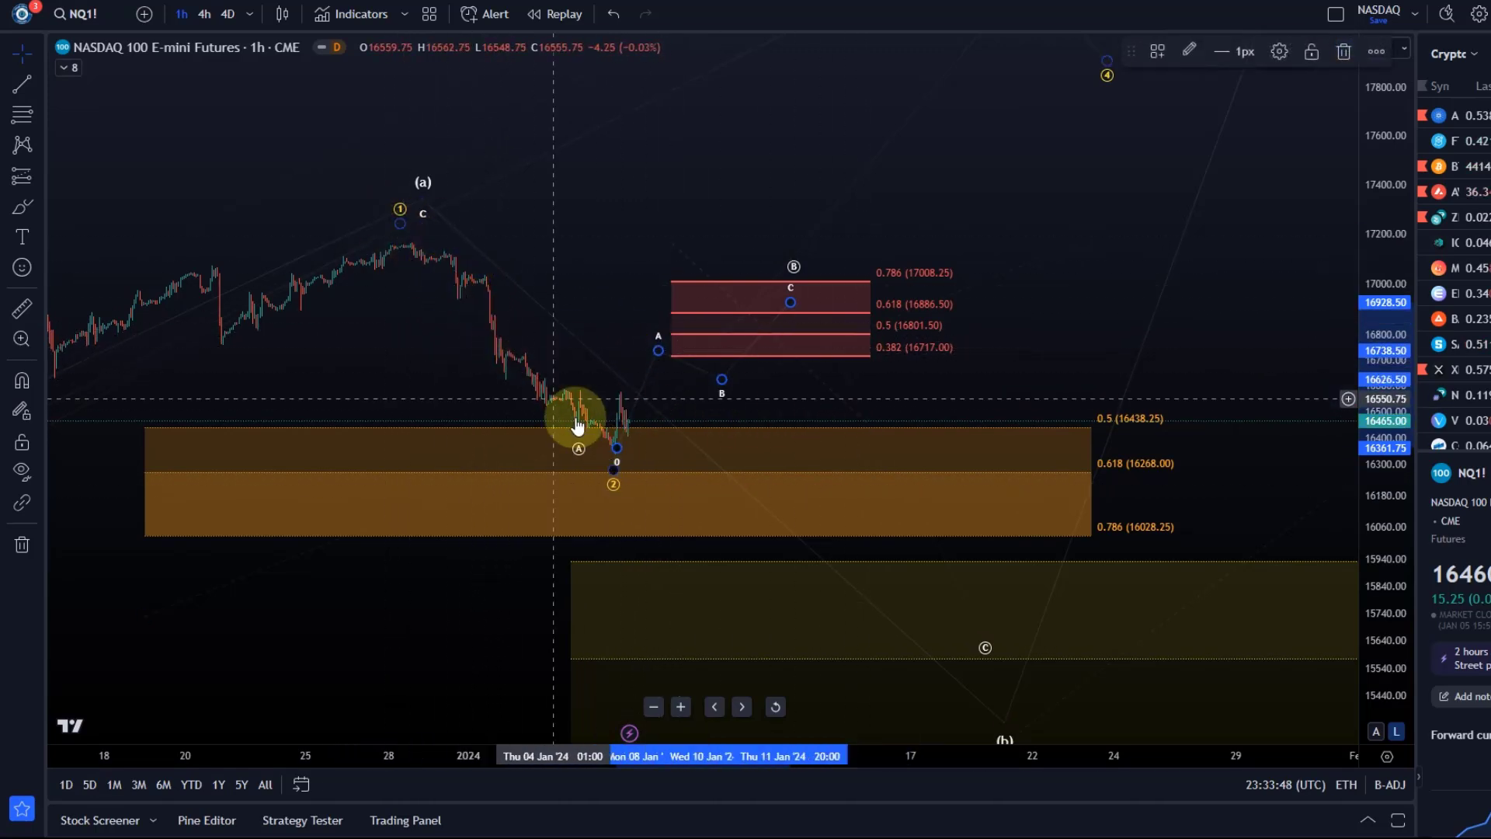
pyautogui.moveTo(568, 445); pyautogui.dragTo(570, 445)
pyautogui.click(621, 25)
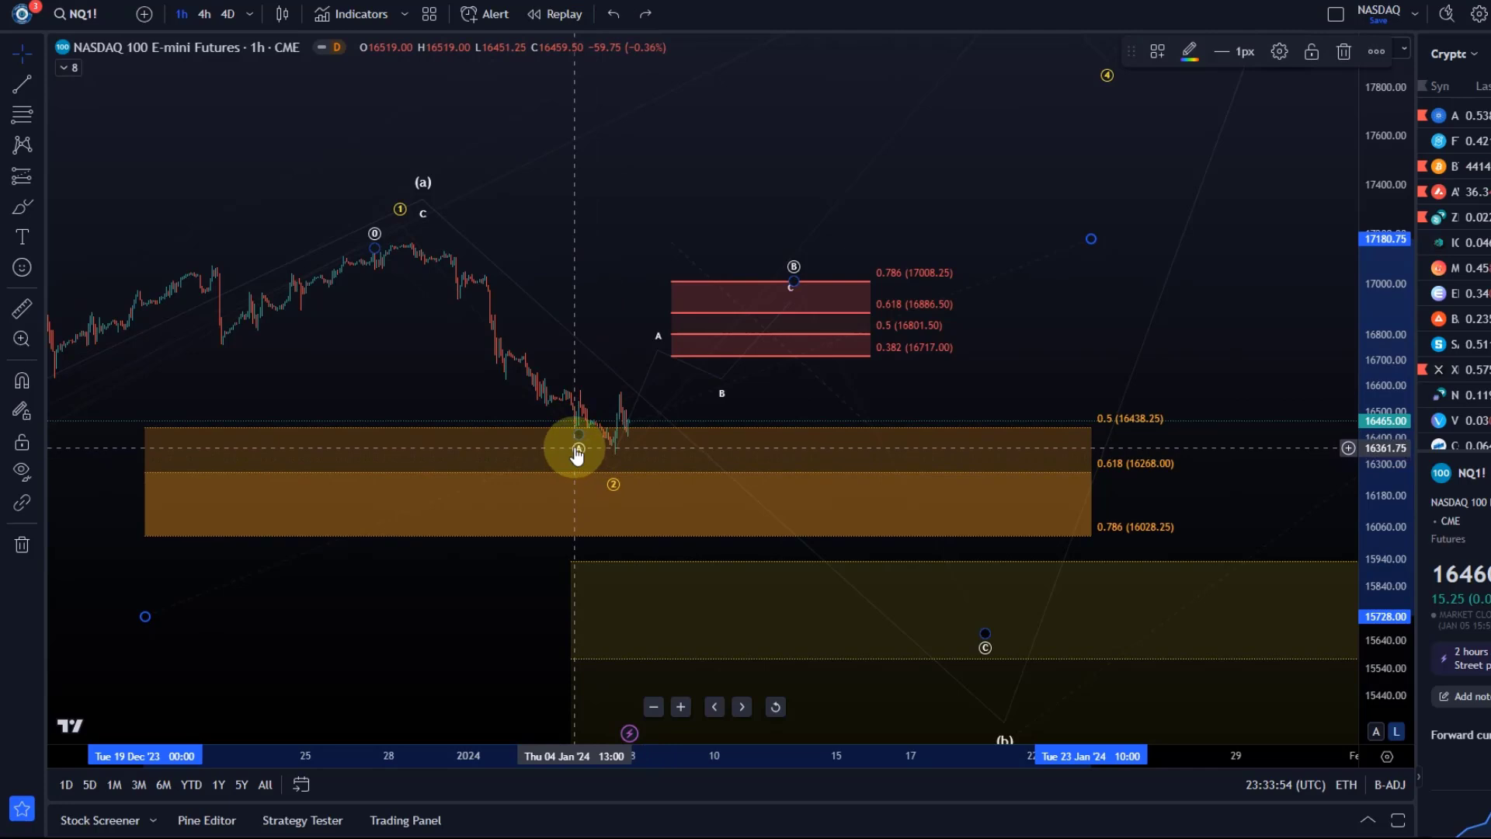
# Step: Set corrective wave point B at the (a) top and point A at the recent low
pyautogui.moveTo(576, 454); pyautogui.dragTo(590, 459)
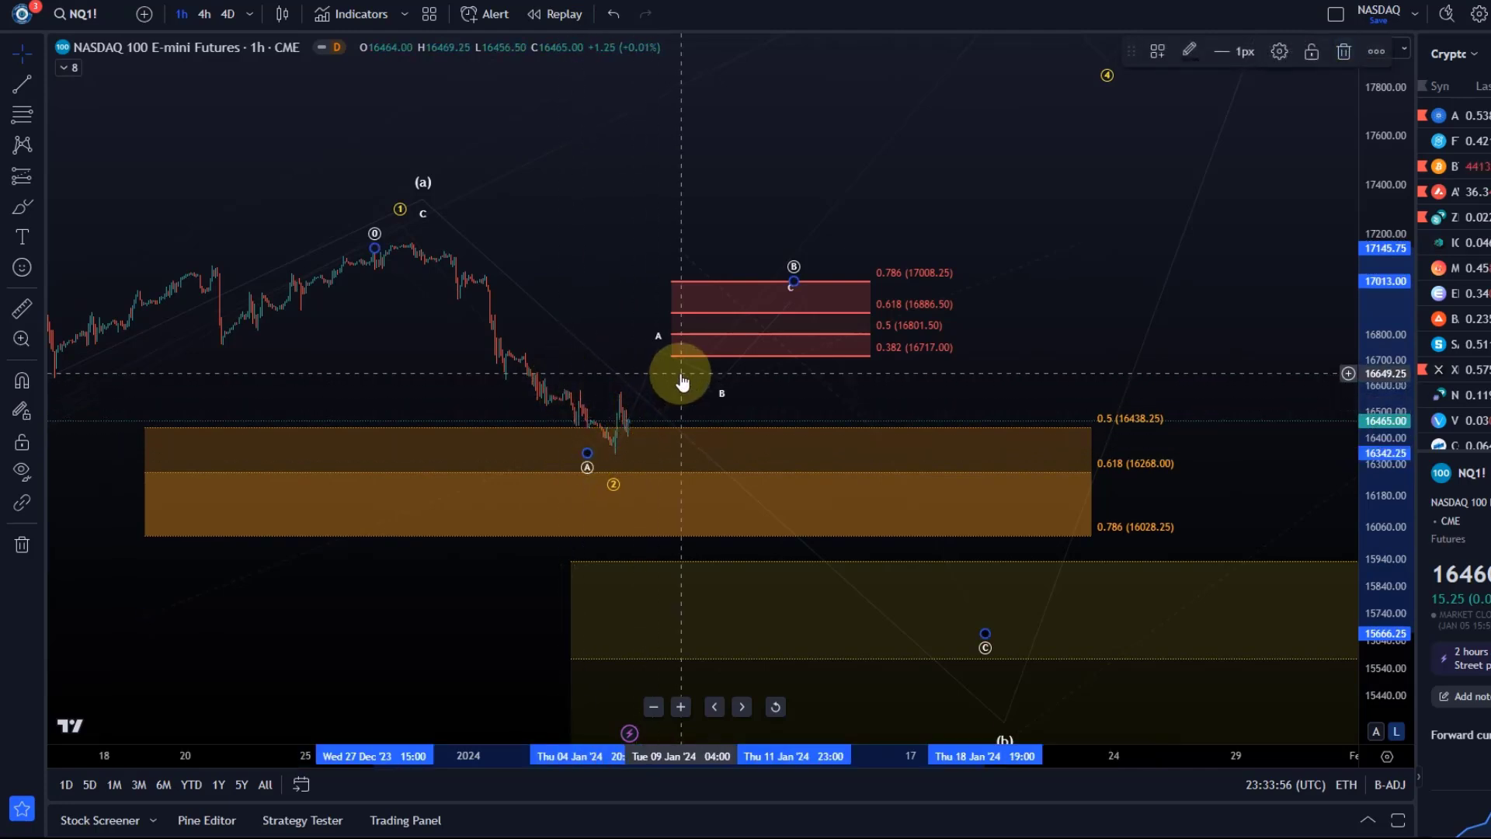
pyautogui.moveTo(682, 380); pyautogui.dragTo(617, 450)
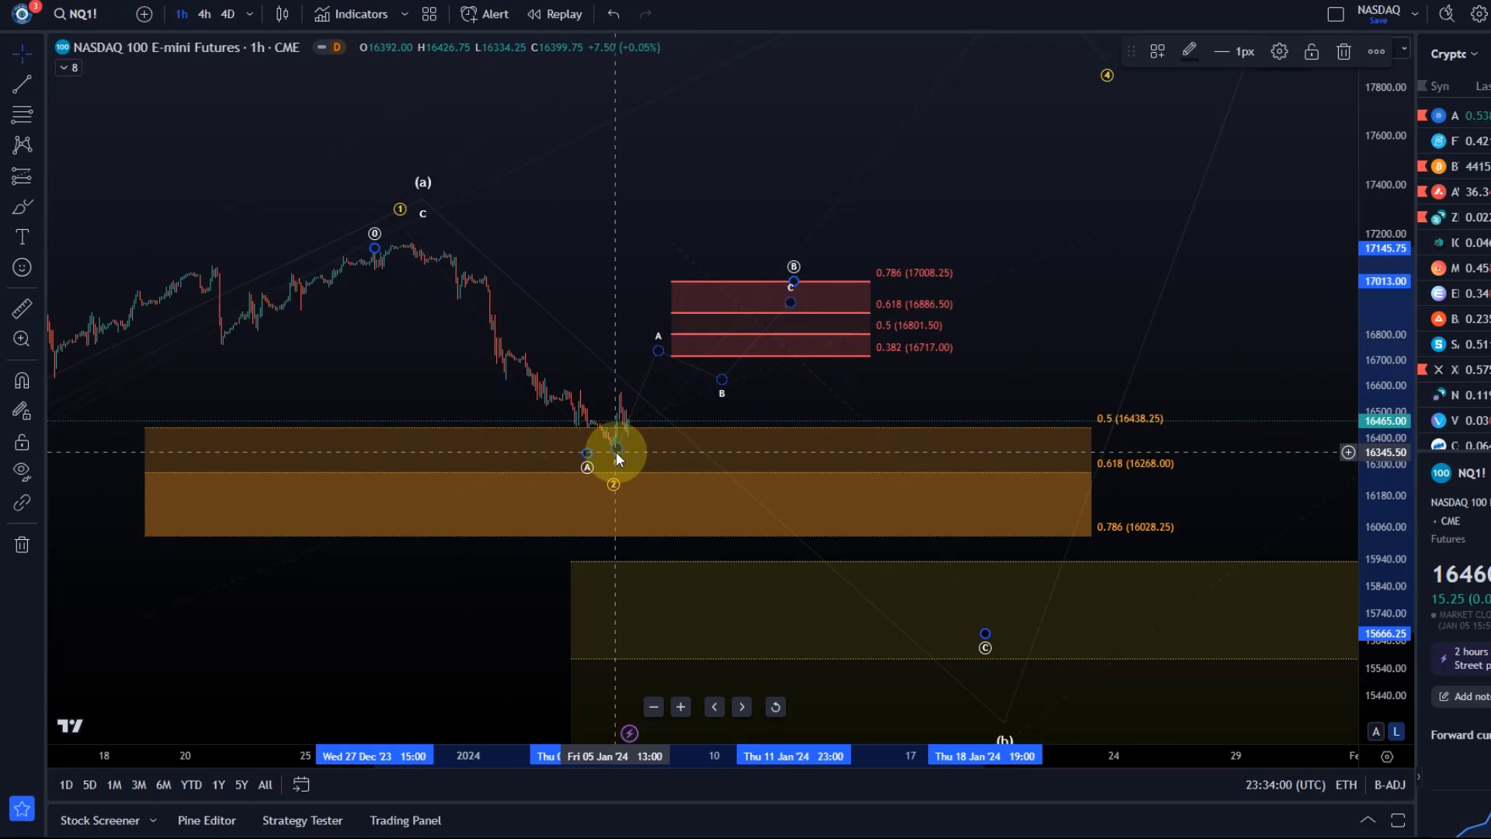
pyautogui.click(679, 403)
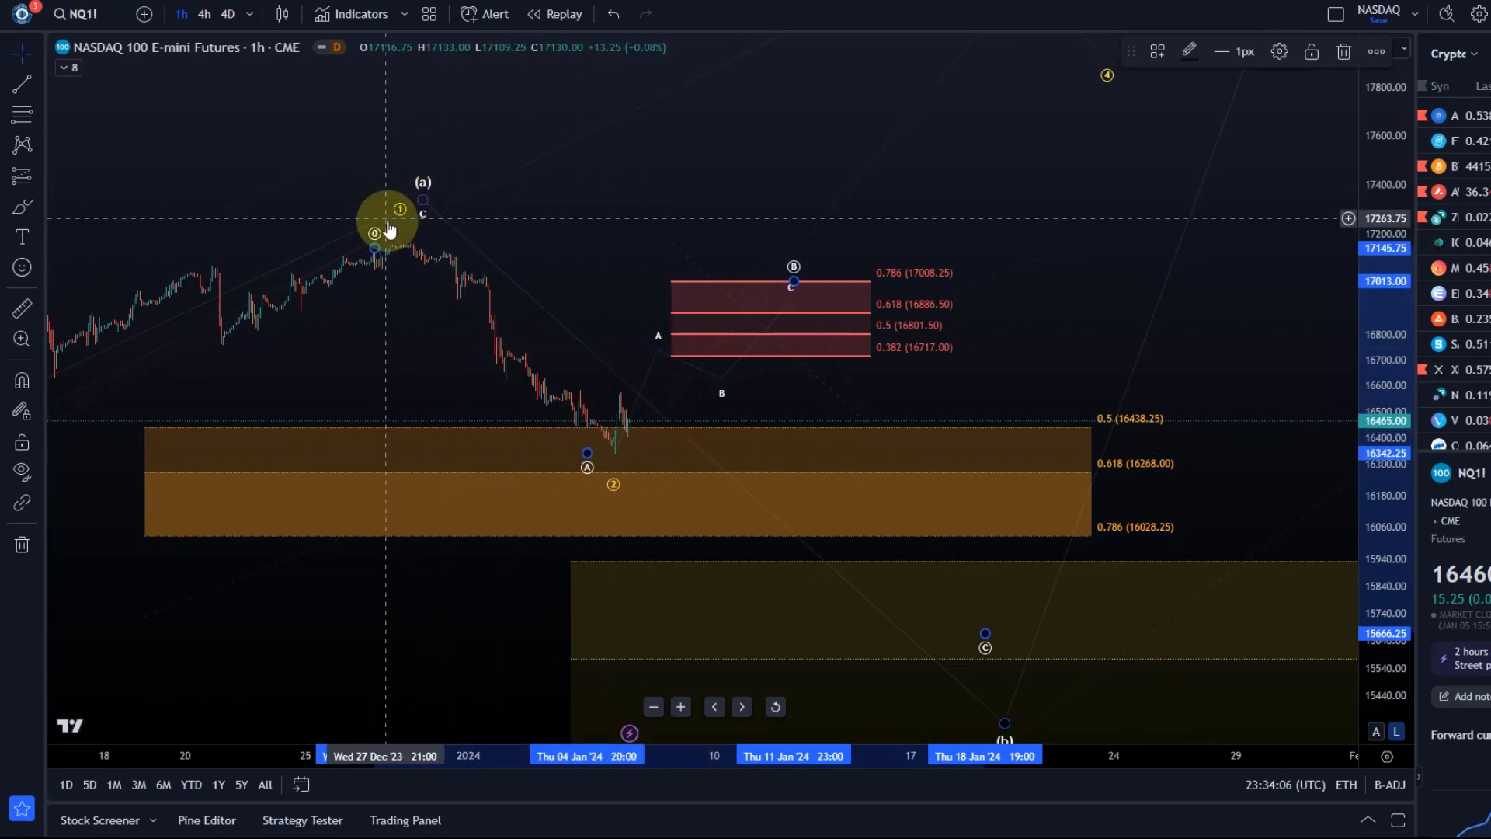
pyautogui.moveTo(607, 453); pyautogui.dragTo(816, 453)
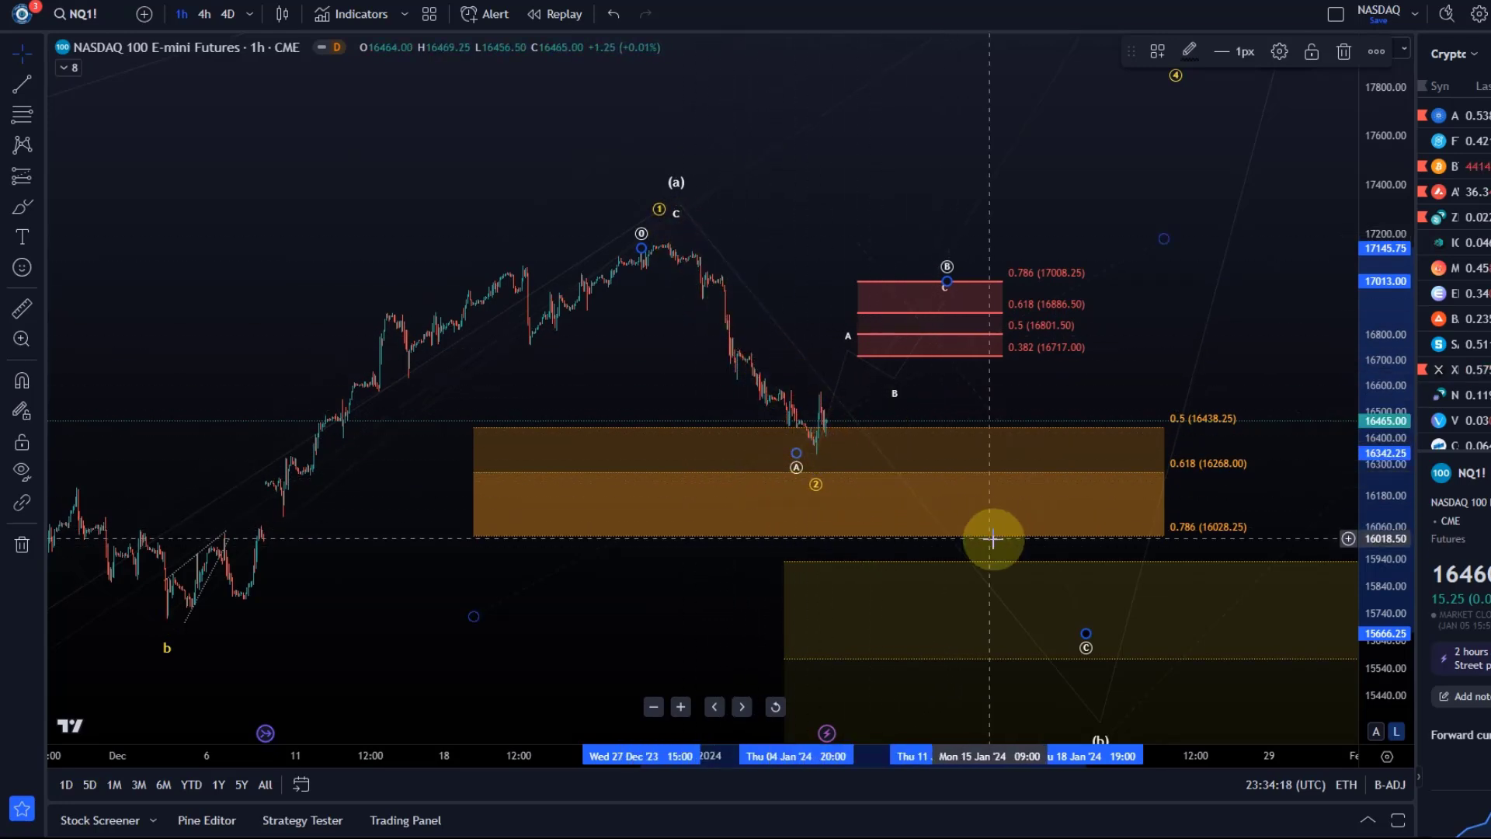
# Step: Zoom out and compress the price scale to show the full (b)-then-(c) projection
pyautogui.scroll(2, 1025, 531)
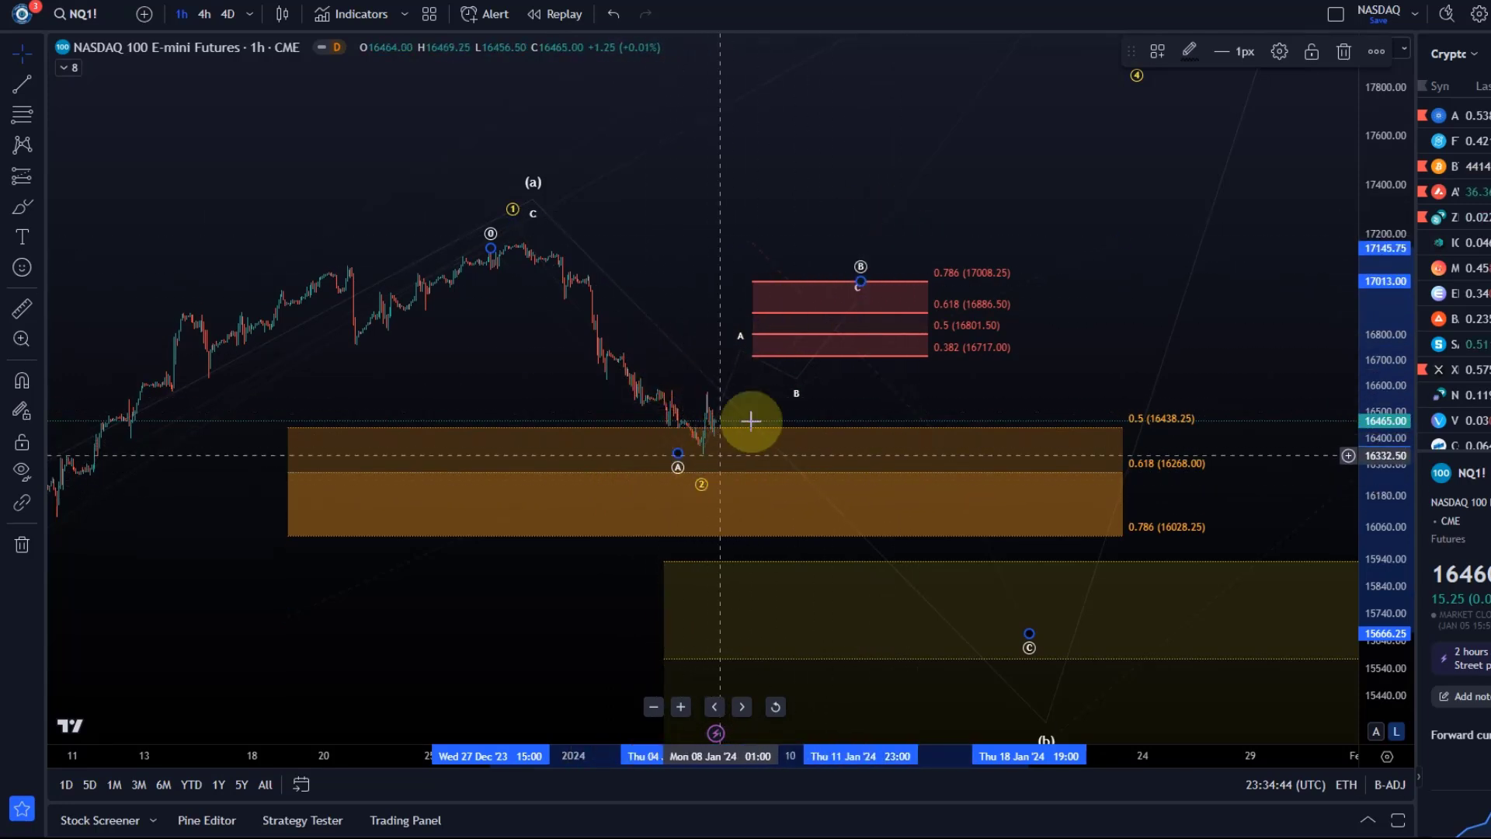
pyautogui.moveTo(962, 133); pyautogui.dragTo(903, 337)
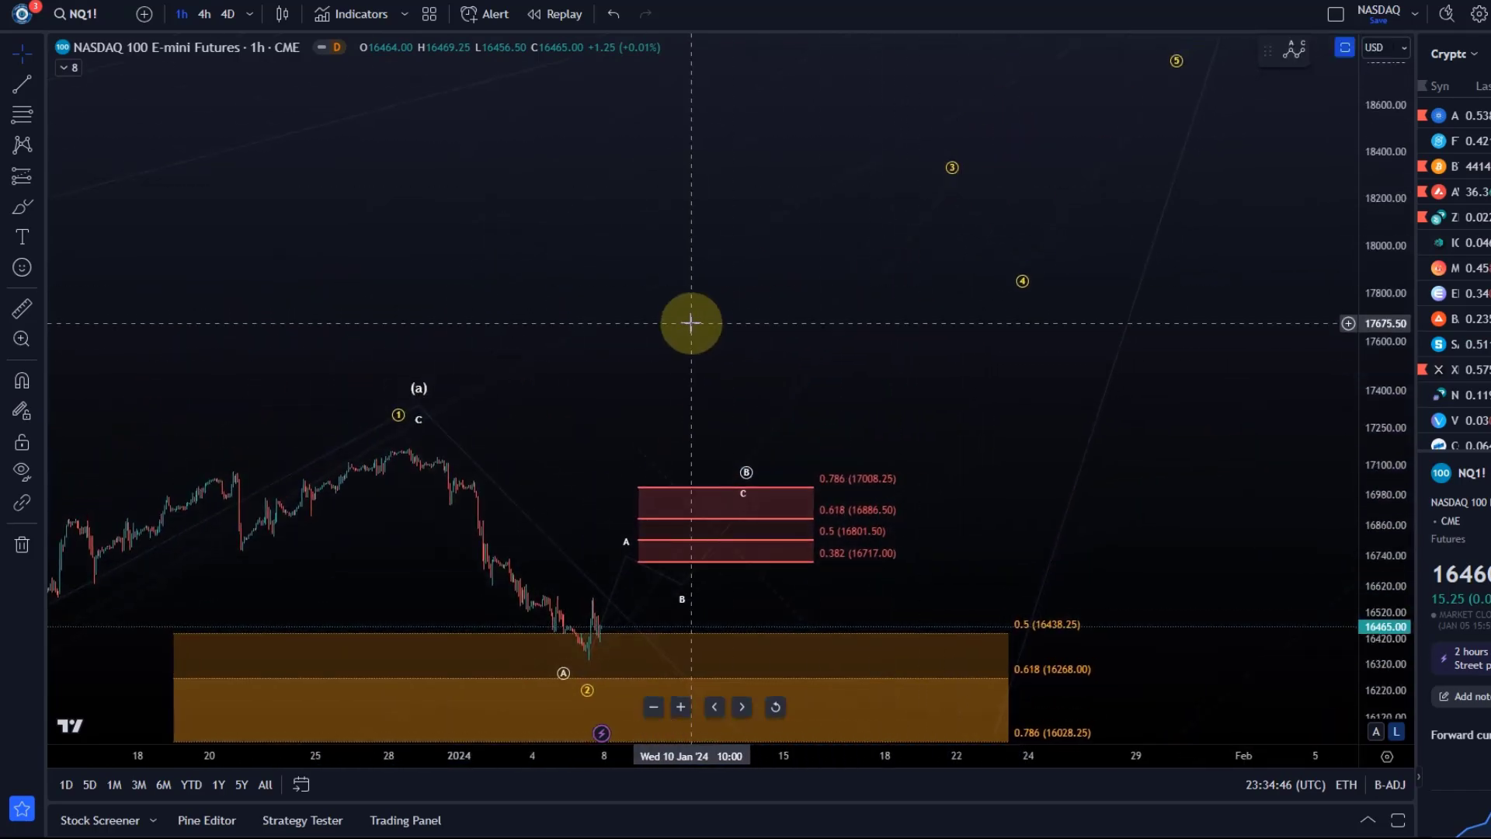
pyautogui.scroll(-3, 882, 410)
pyautogui.moveTo(882, 410); pyautogui.dragTo(918, 206)
pyautogui.scroll(-3, 1088, 209)
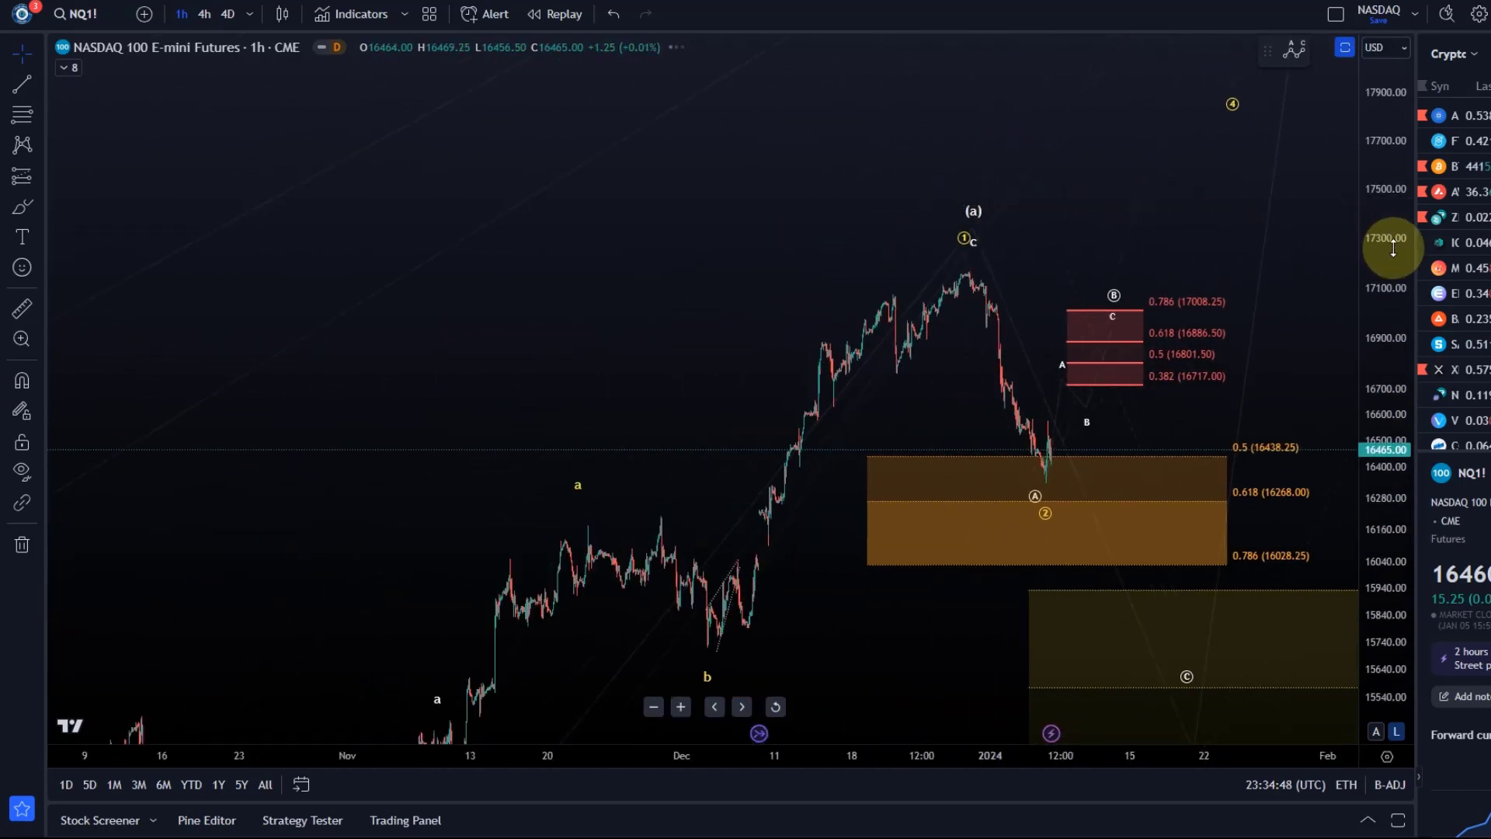
pyautogui.moveTo(1390, 244); pyautogui.dragTo(1331, 393)
pyautogui.moveTo(1238, 306); pyautogui.dragTo(1059, 327)
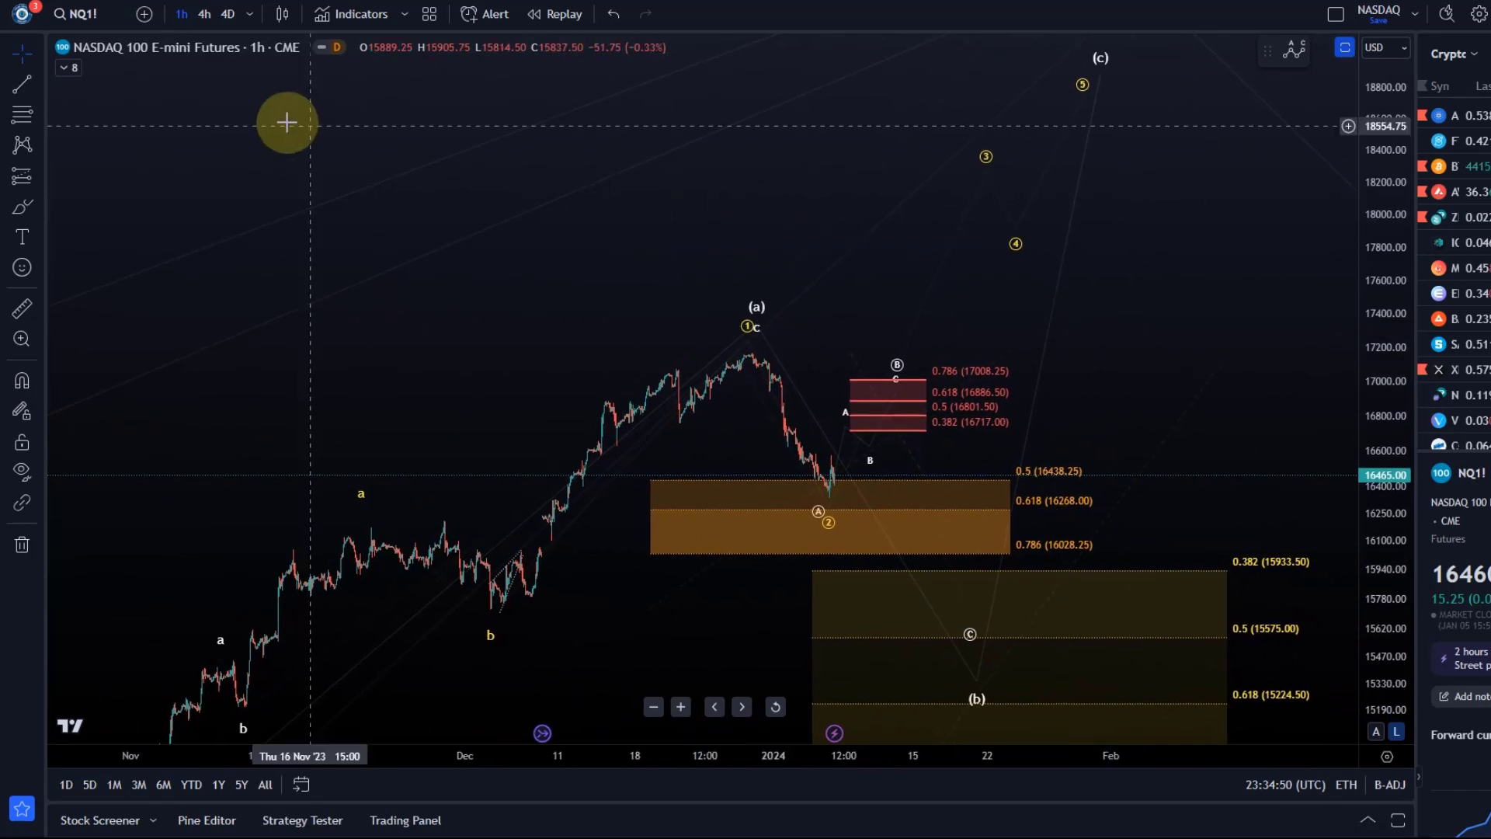
# Step: Bring up the Fibonacci drawing tools list
pyautogui.click(32, 148)
pyautogui.click(45, 124)
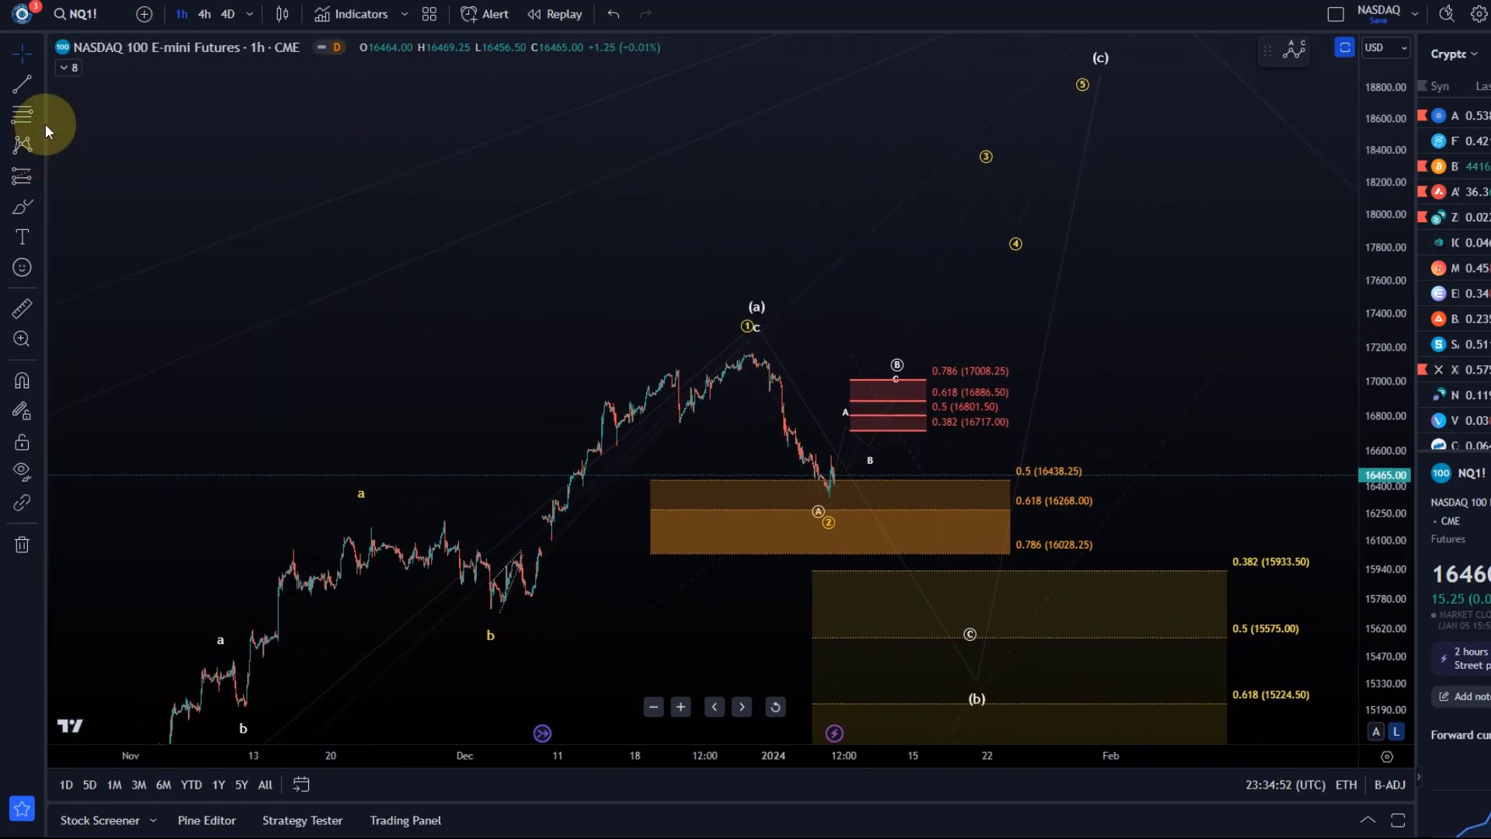
pyautogui.click(45, 123)
# Step: Draw a trend-based Fibonacci extension from the wave b low through the December swing high
pyautogui.click(120, 175)
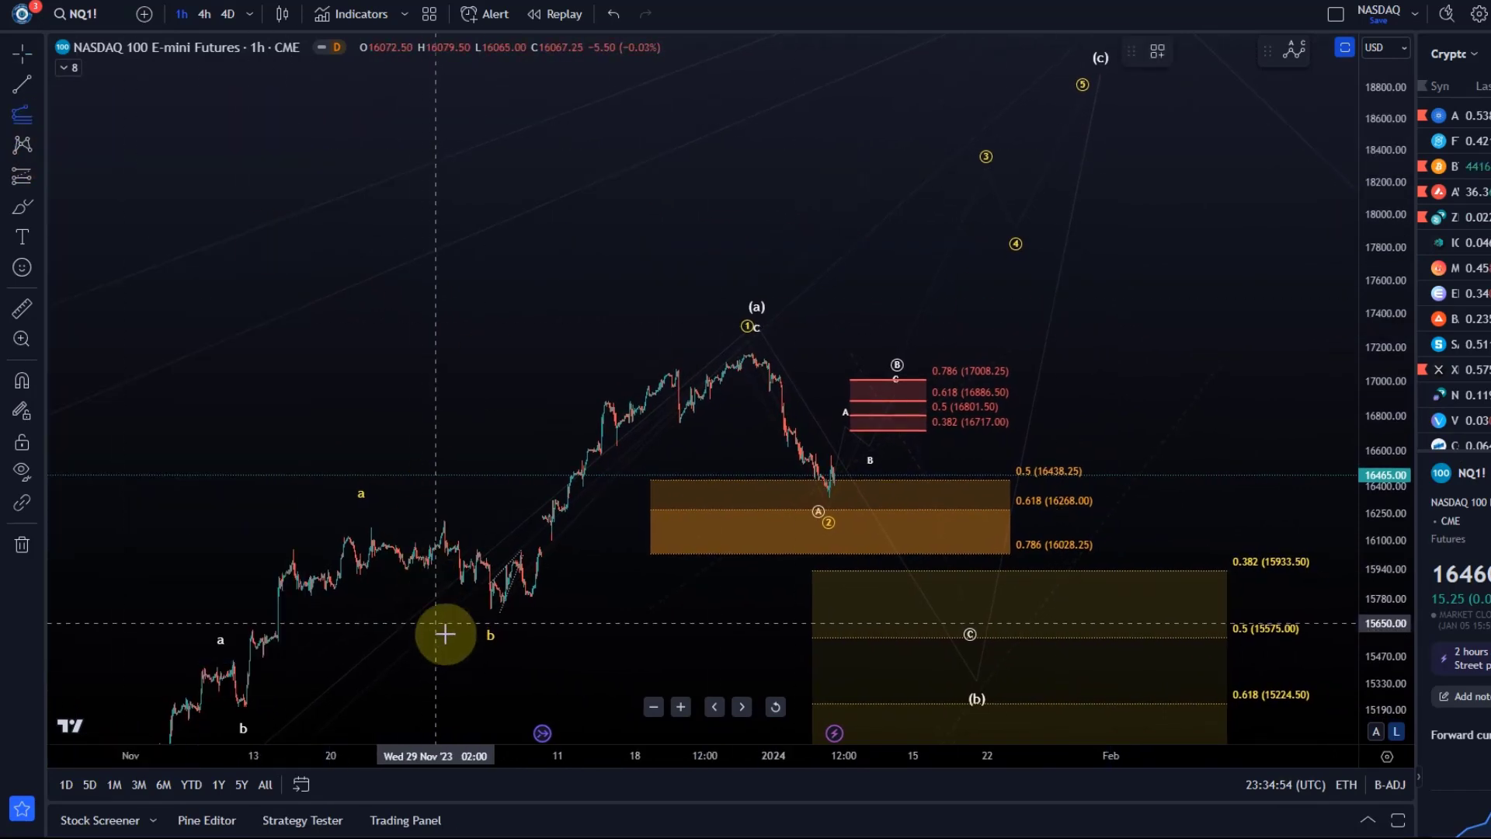
pyautogui.click(475, 569)
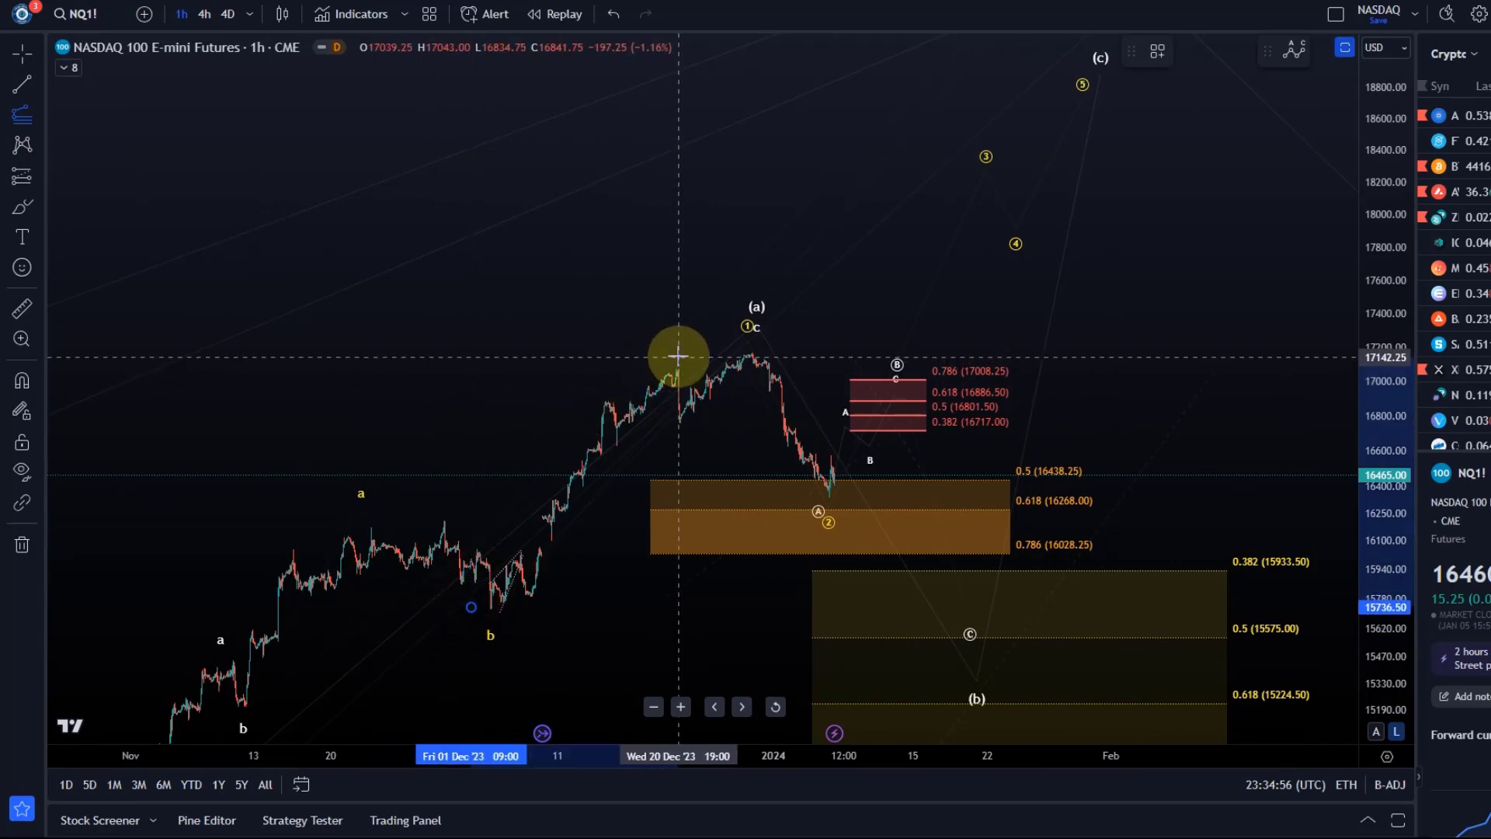
pyautogui.click(681, 353)
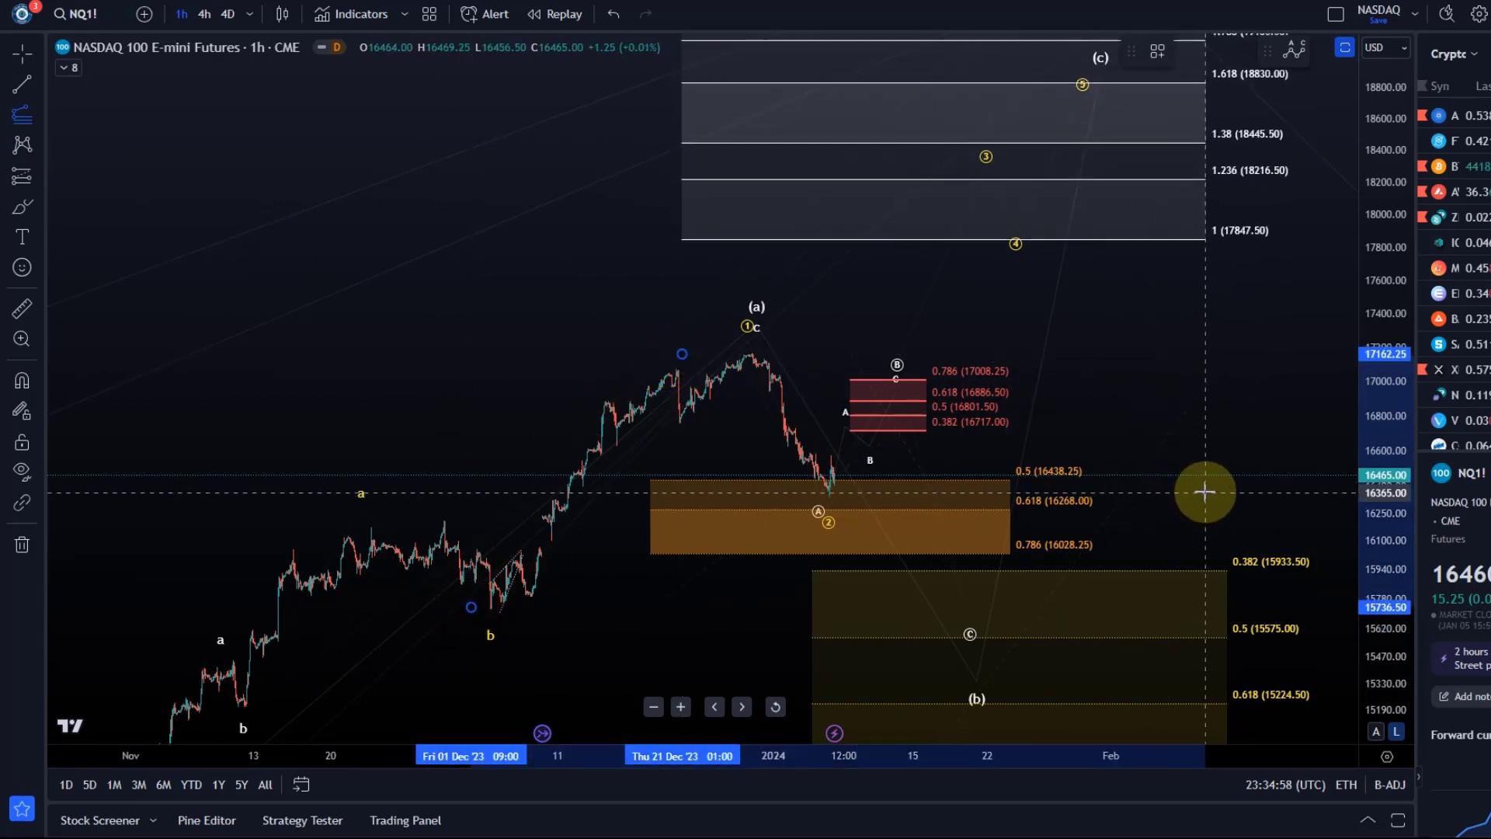
pyautogui.click(1206, 498)
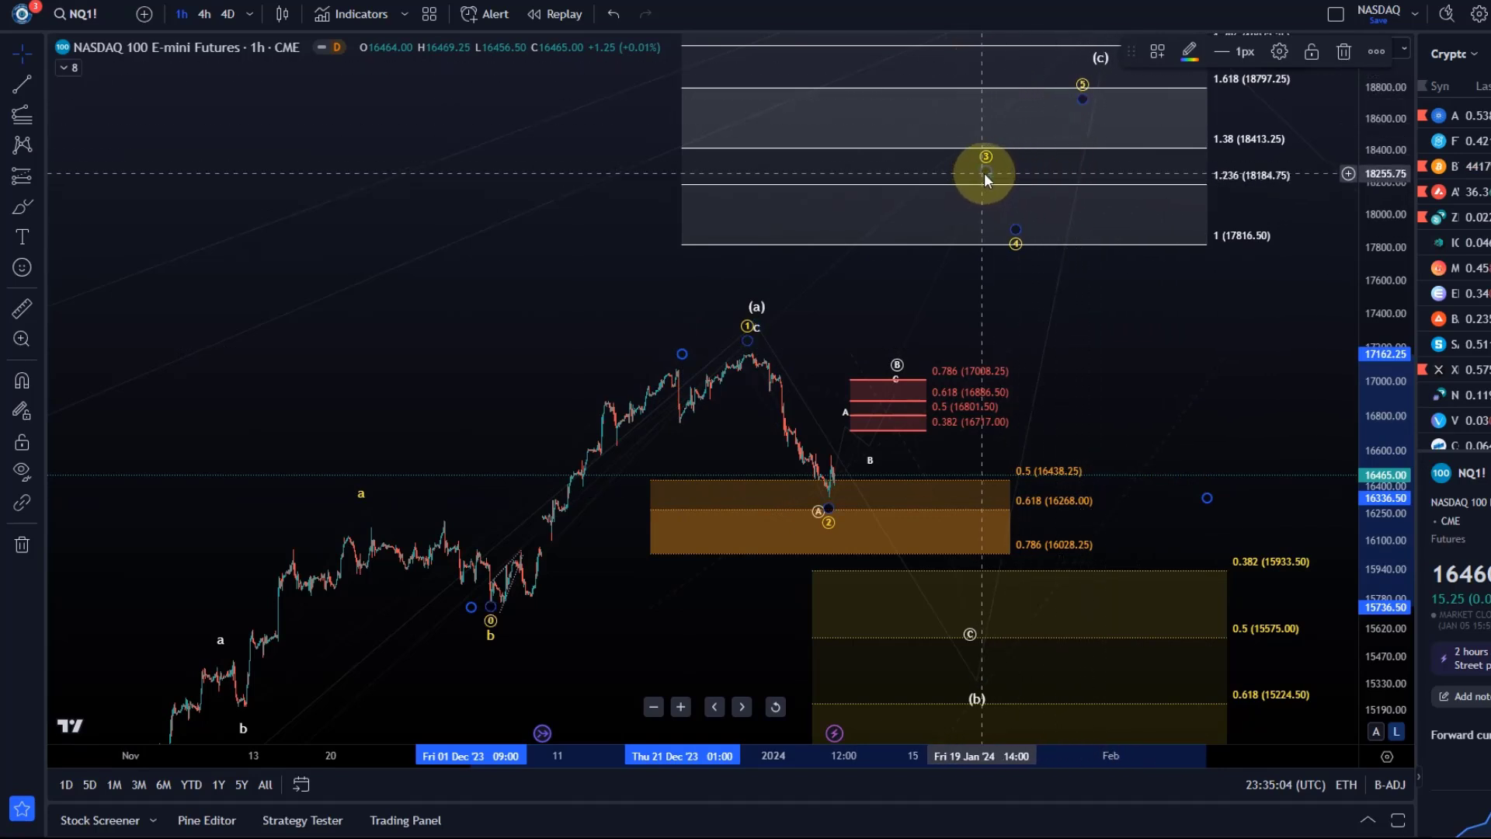
# Step: Put wave point 3 on the 1.236 extension and raise (c) to about 19145, undoing stray Fib moves
pyautogui.moveTo(984, 172); pyautogui.dragTo(966, 153)
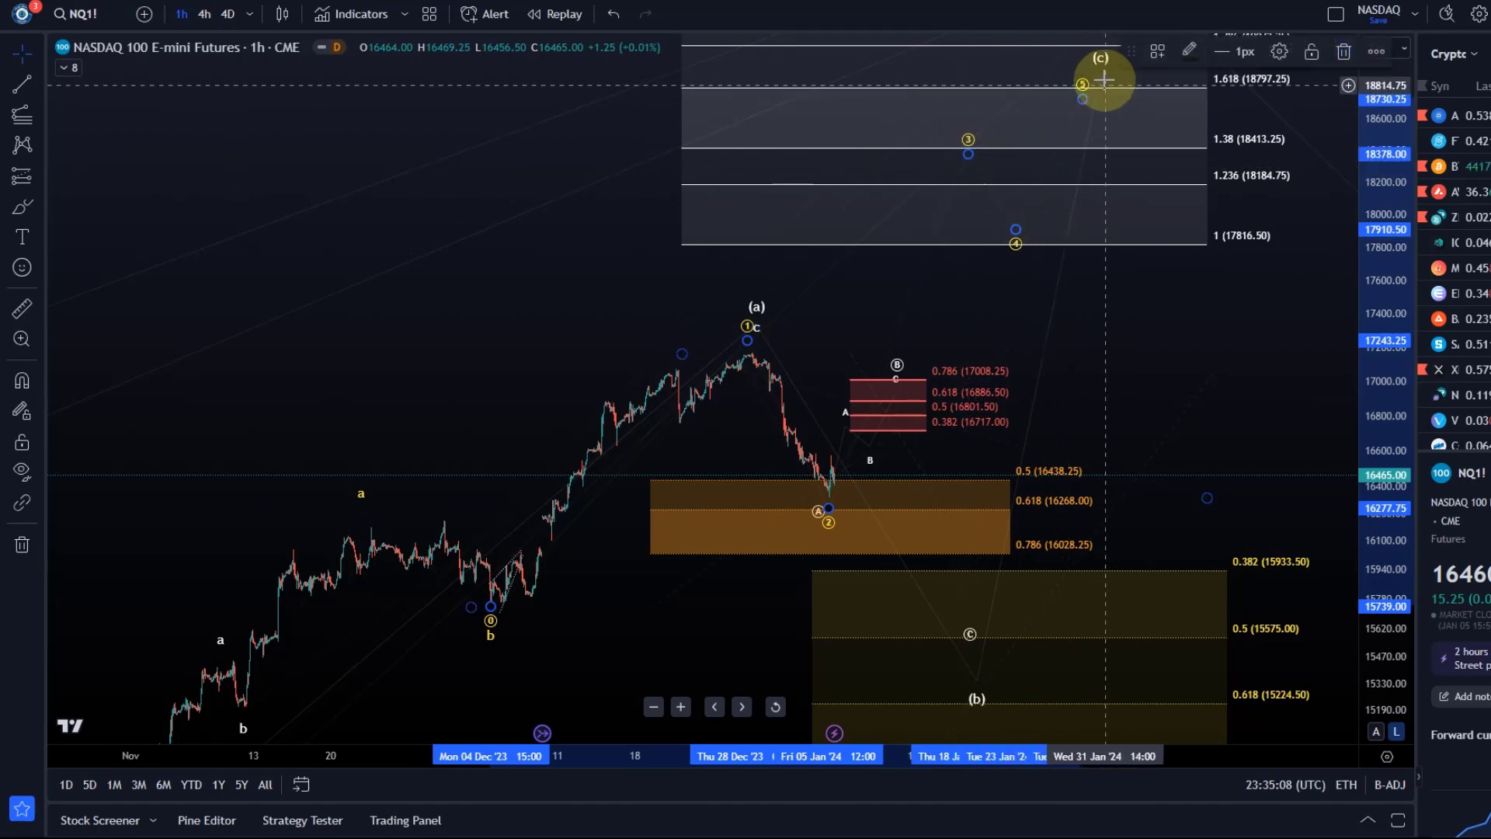
pyautogui.moveTo(1165, 128); pyautogui.dragTo(1126, 192)
pyautogui.moveTo(1066, 132); pyautogui.dragTo(1015, 110)
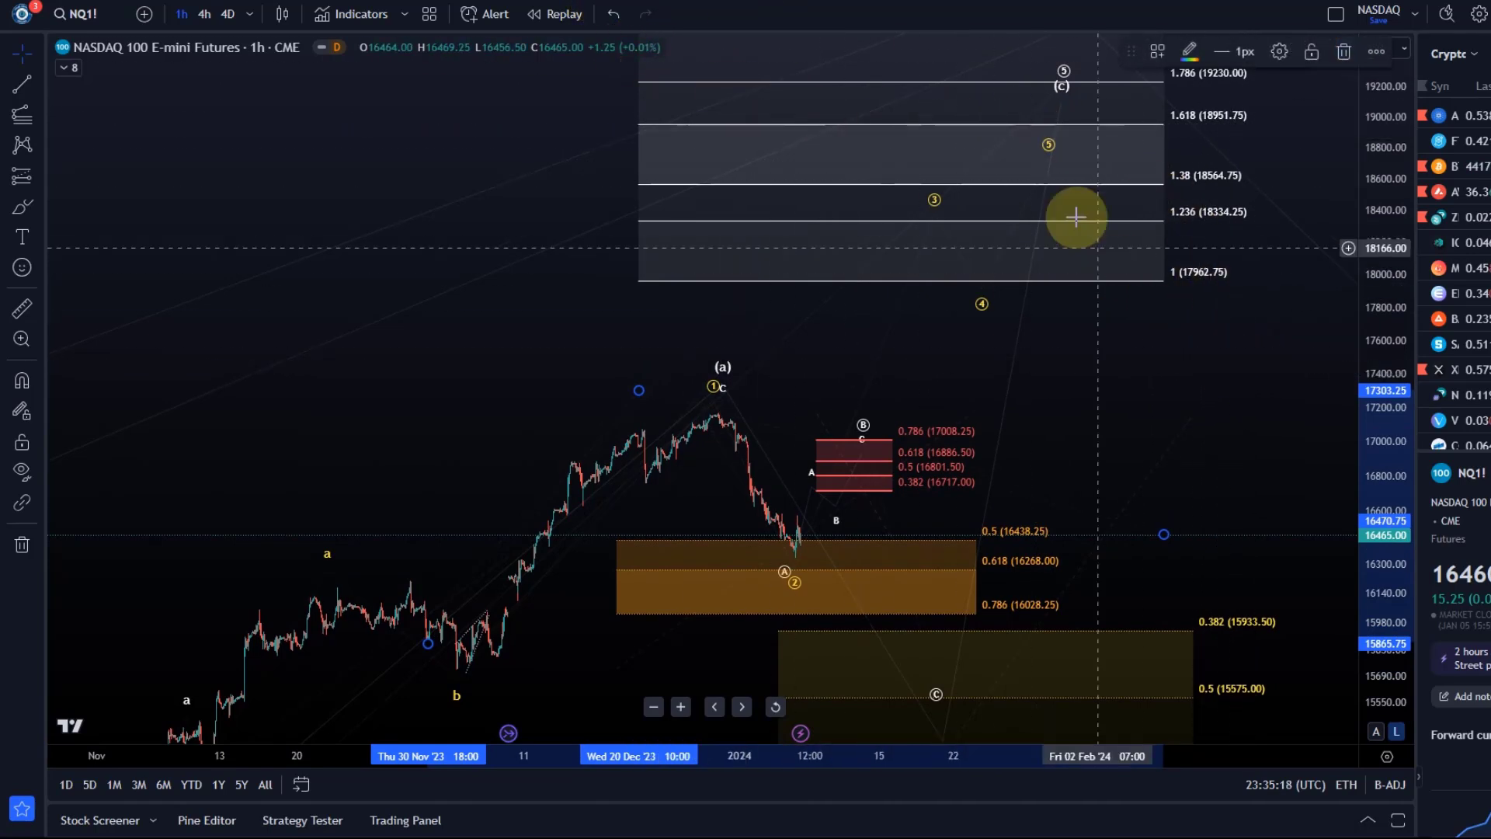
pyautogui.click(621, 17)
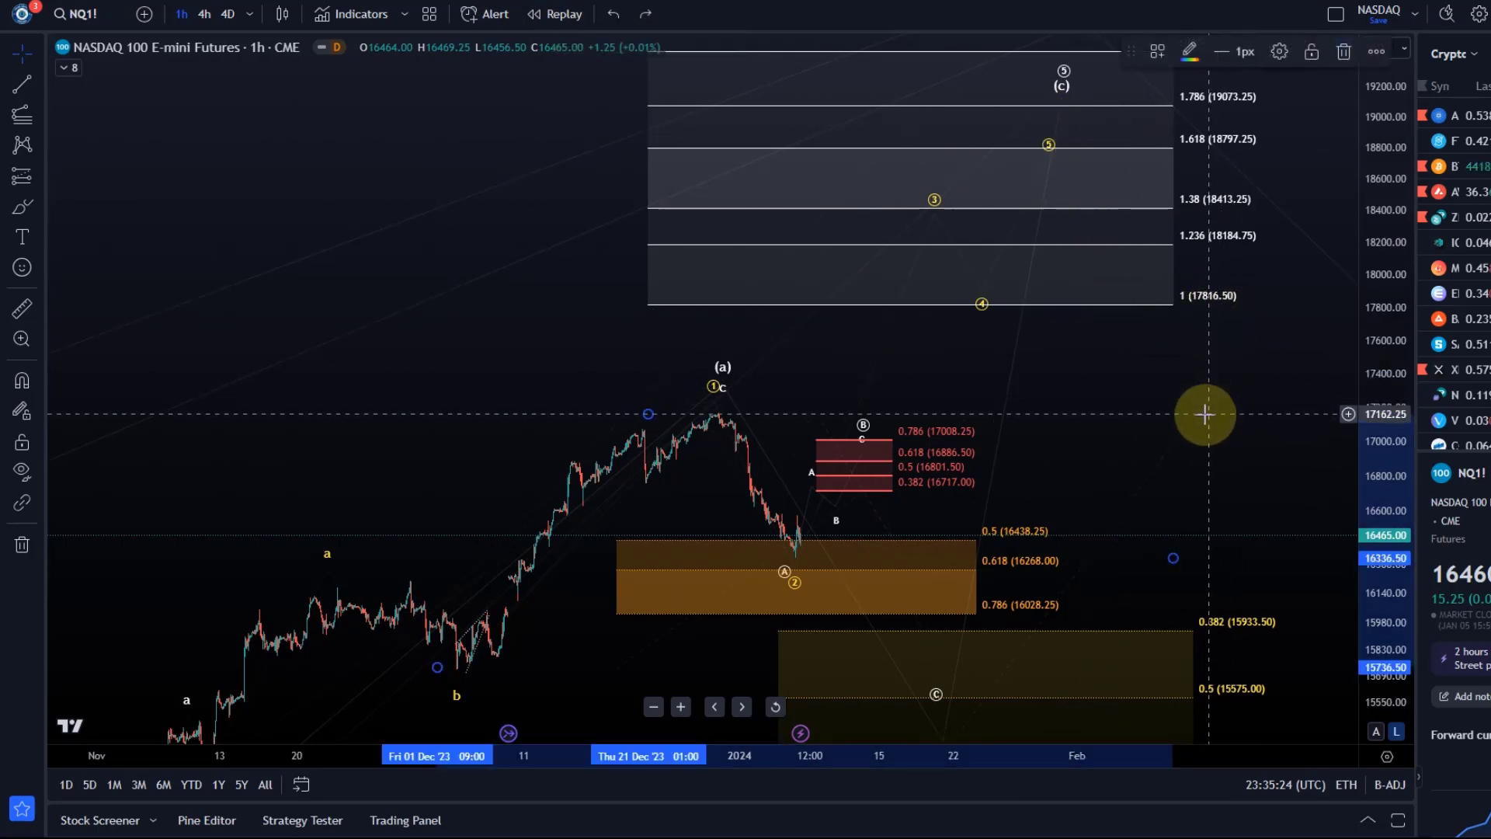
pyautogui.moveTo(1173, 558); pyautogui.dragTo(1265, 278)
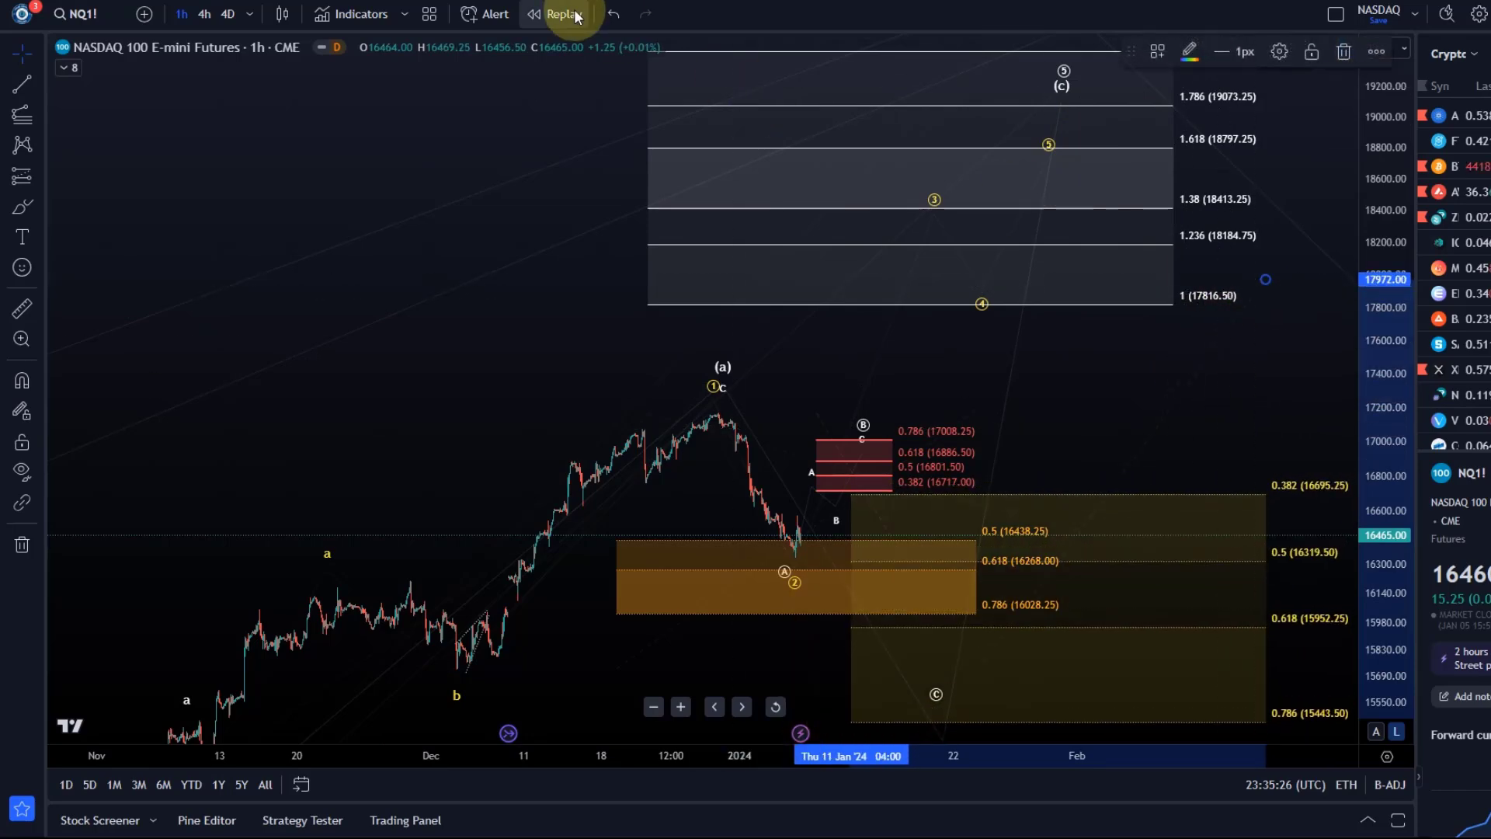
pyautogui.click(598, 14)
# Step: Pan up and compress the price scale until levels 2 (19430.50) through 0.786 (14739.00) fit
pyautogui.moveTo(463, 426); pyautogui.dragTo(669, 233)
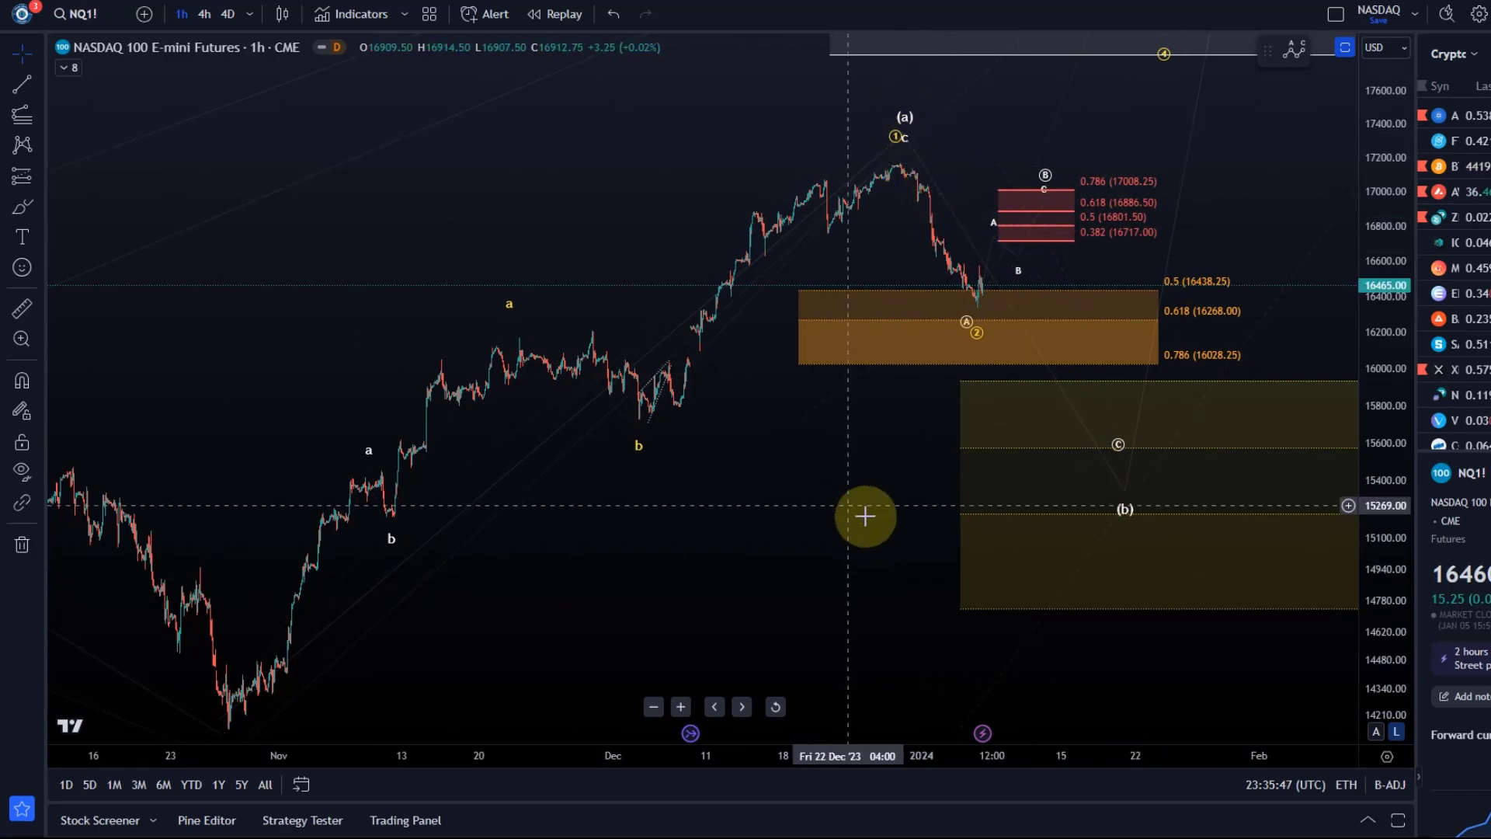
pyautogui.moveTo(865, 515); pyautogui.dragTo(616, 592)
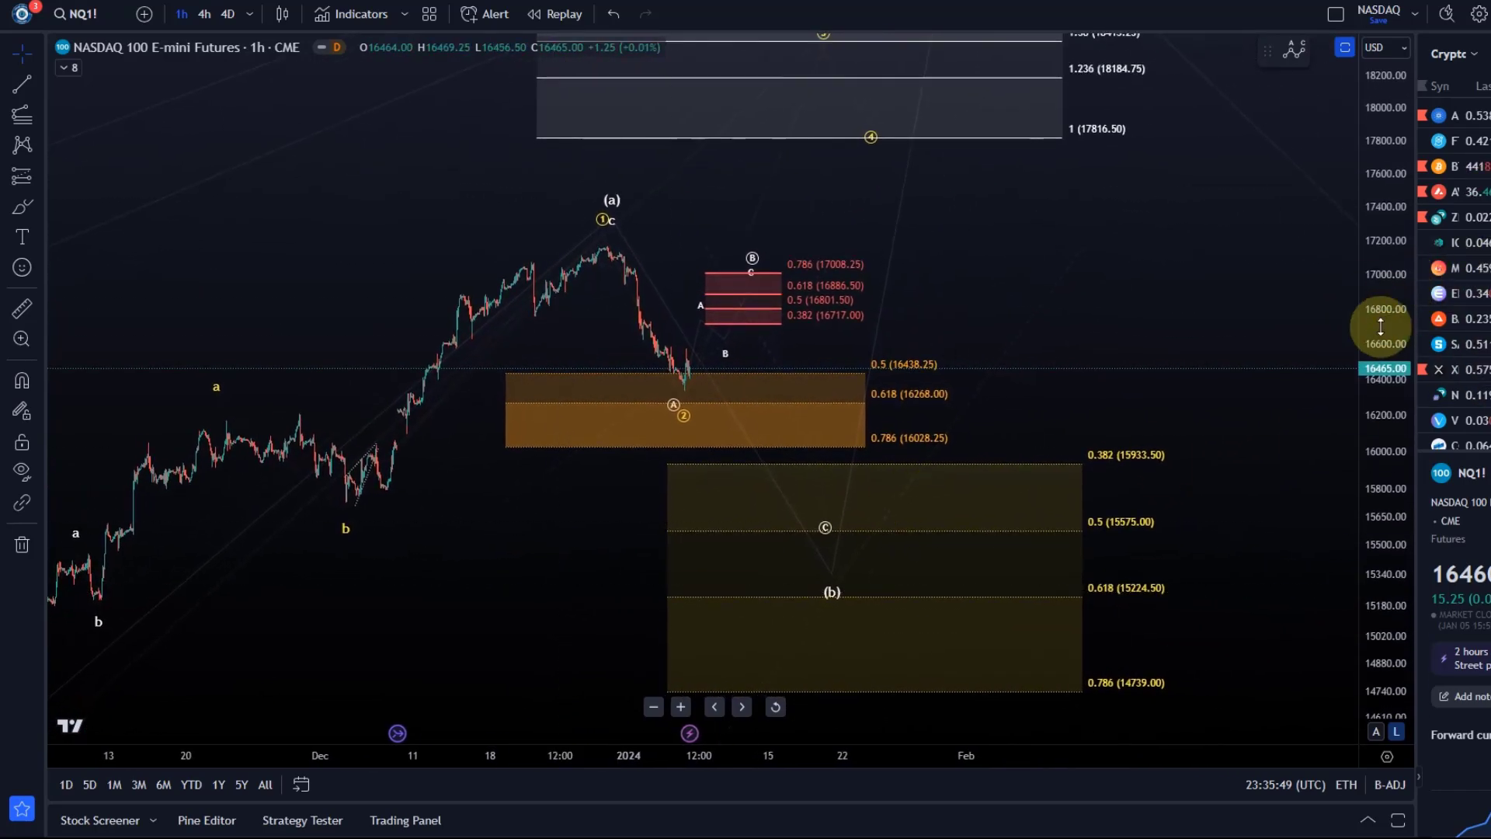
pyautogui.moveTo(1380, 326); pyautogui.dragTo(1068, 375)
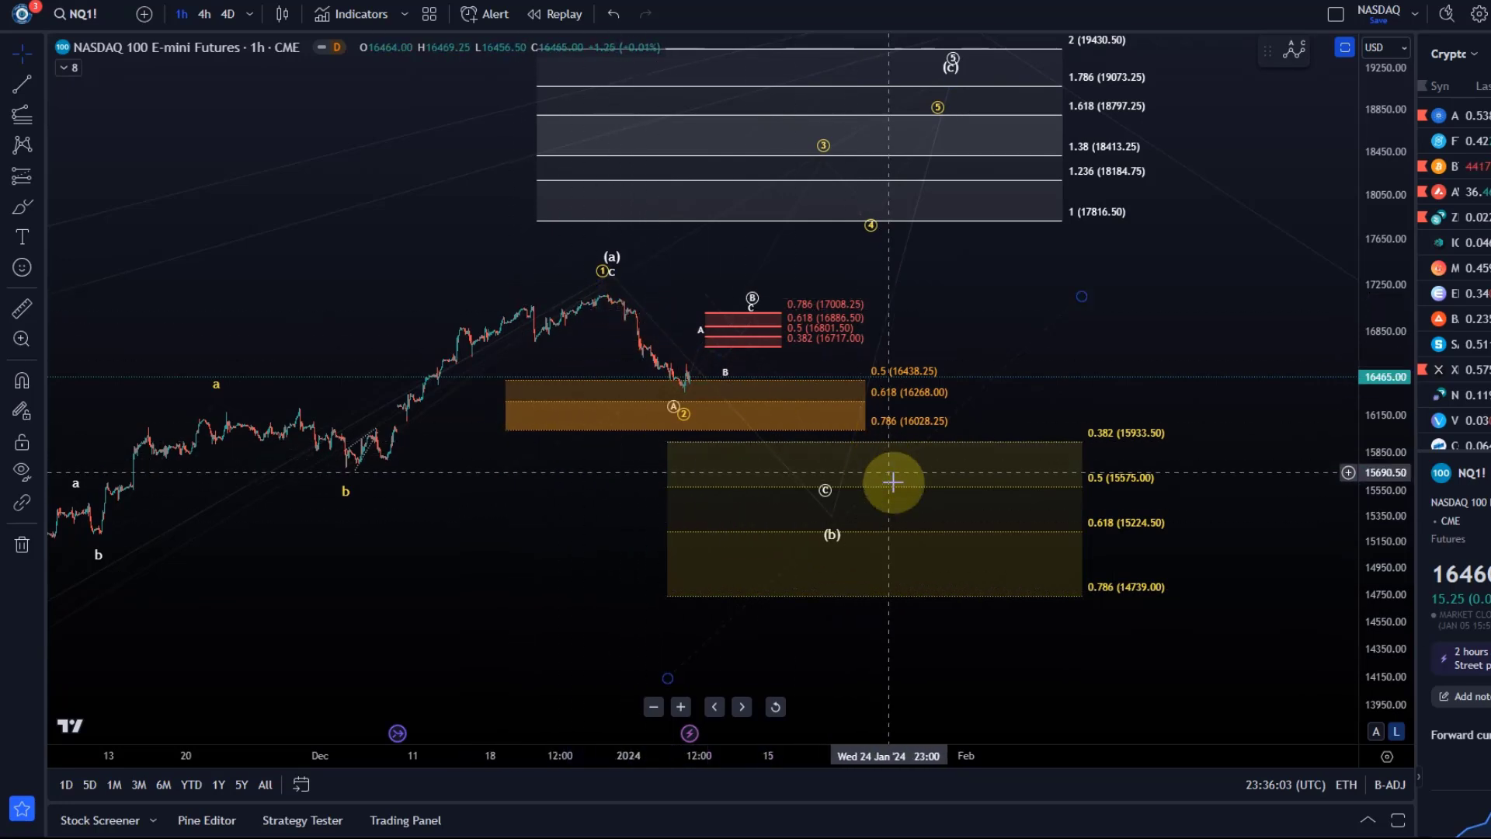
# Step: In red freehand, trace the (a)-to-Ⓐ drop and circle the (b) target label
pyautogui.click(23, 216)
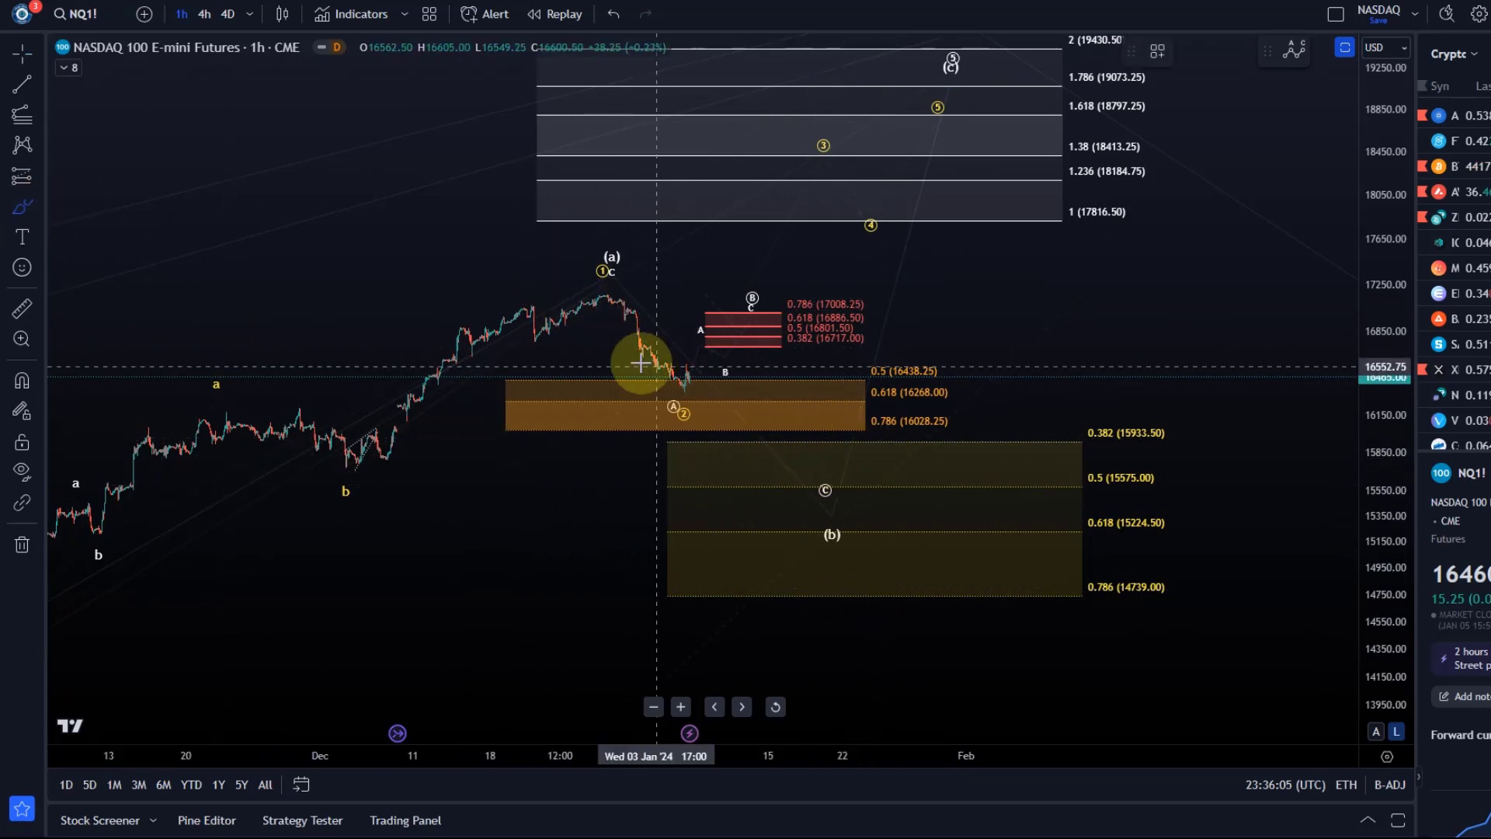
pyautogui.moveTo(605, 300); pyautogui.dragTo(679, 388)
pyautogui.moveTo(813, 535)
pyautogui.mouseDown()
pyautogui.moveTo(826, 569)
pyautogui.moveTo(858, 523)
pyautogui.moveTo(846, 559)
pyautogui.mouseUp()
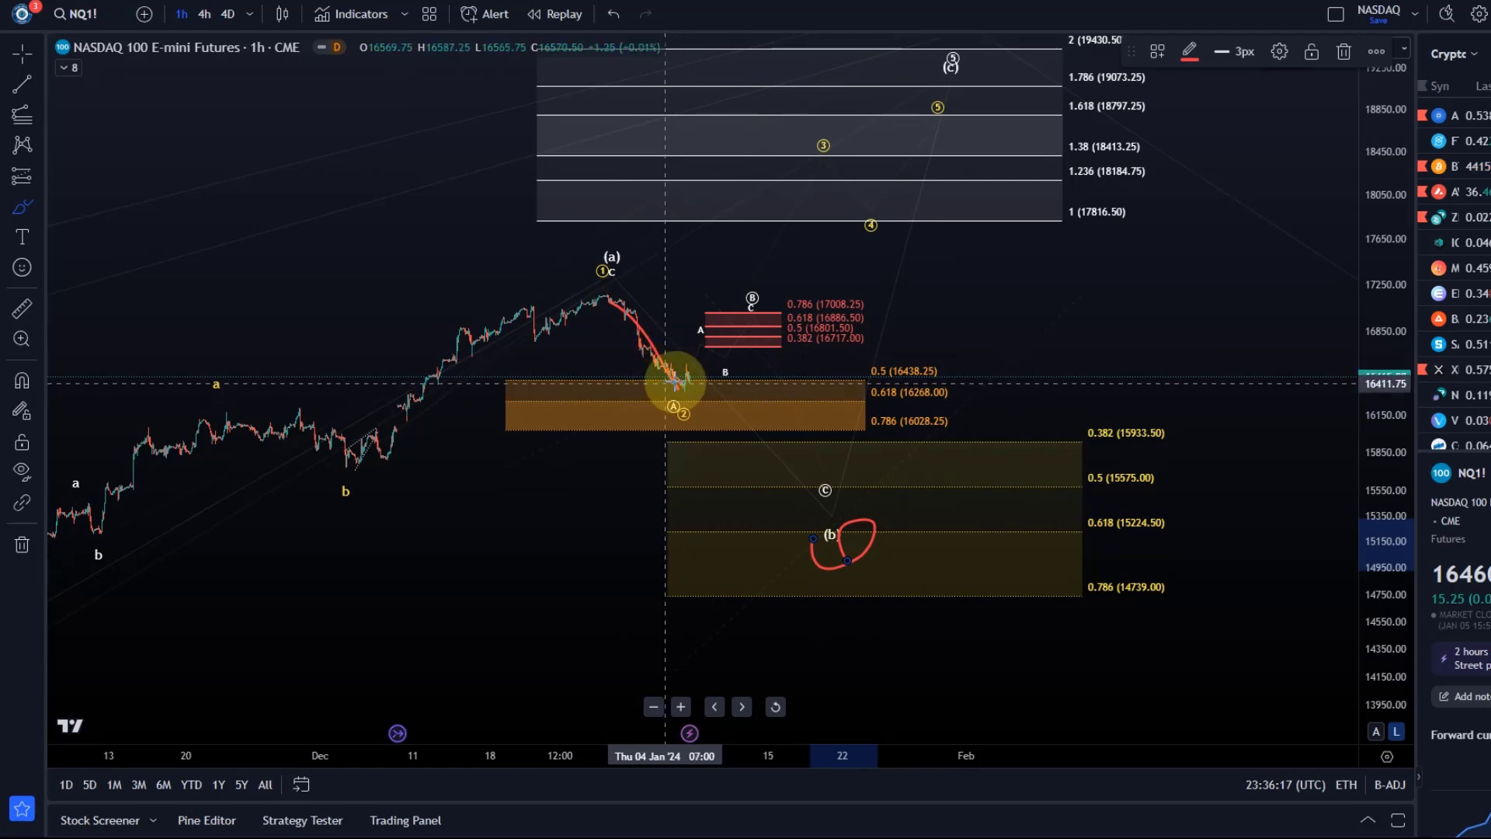
pyautogui.moveTo(1398, 466); pyautogui.dragTo(1464, 240)
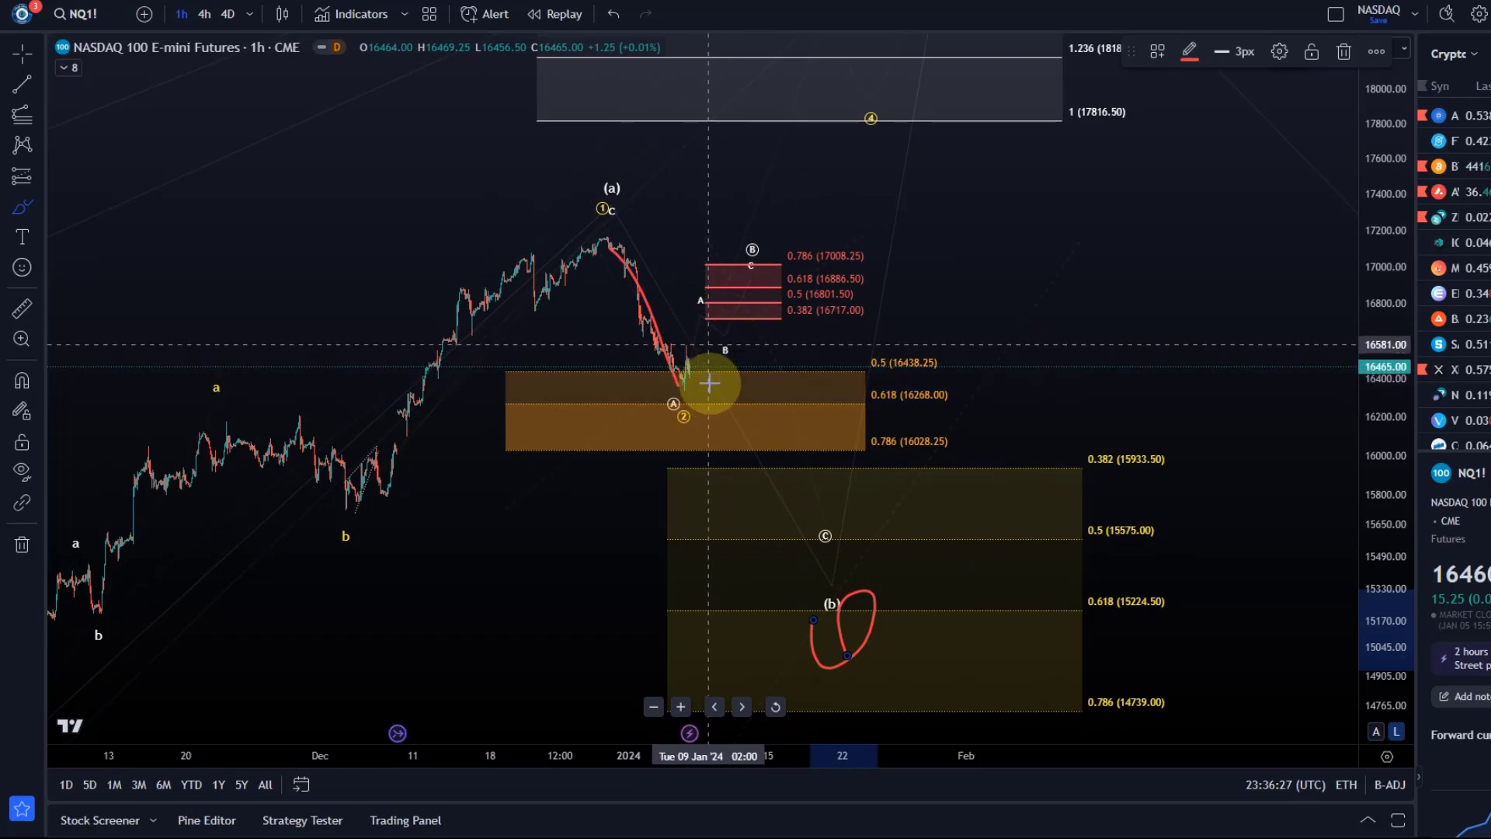
# Step: Sketch the Ⓐ-to-Ⓑ rise and the fall toward 15490, then undo the last stroke
pyautogui.moveTo(681, 386); pyautogui.dragTo(750, 265)
pyautogui.moveTo(677, 386)
pyautogui.mouseDown()
pyautogui.moveTo(695, 315)
pyautogui.moveTo(722, 351)
pyautogui.moveTo(731, 274)
pyautogui.mouseUp()
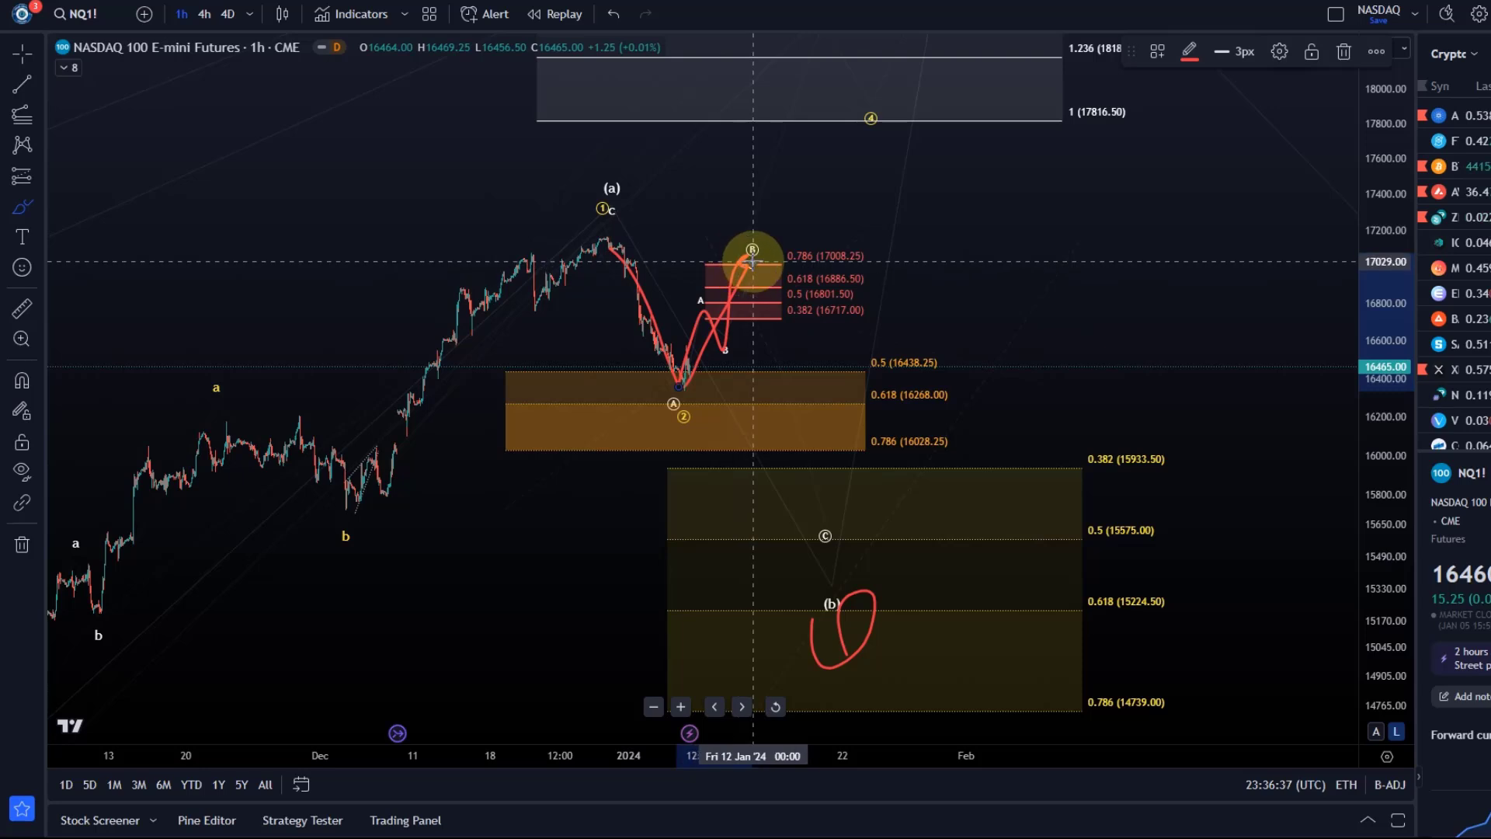
pyautogui.moveTo(752, 261); pyautogui.dragTo(882, 569)
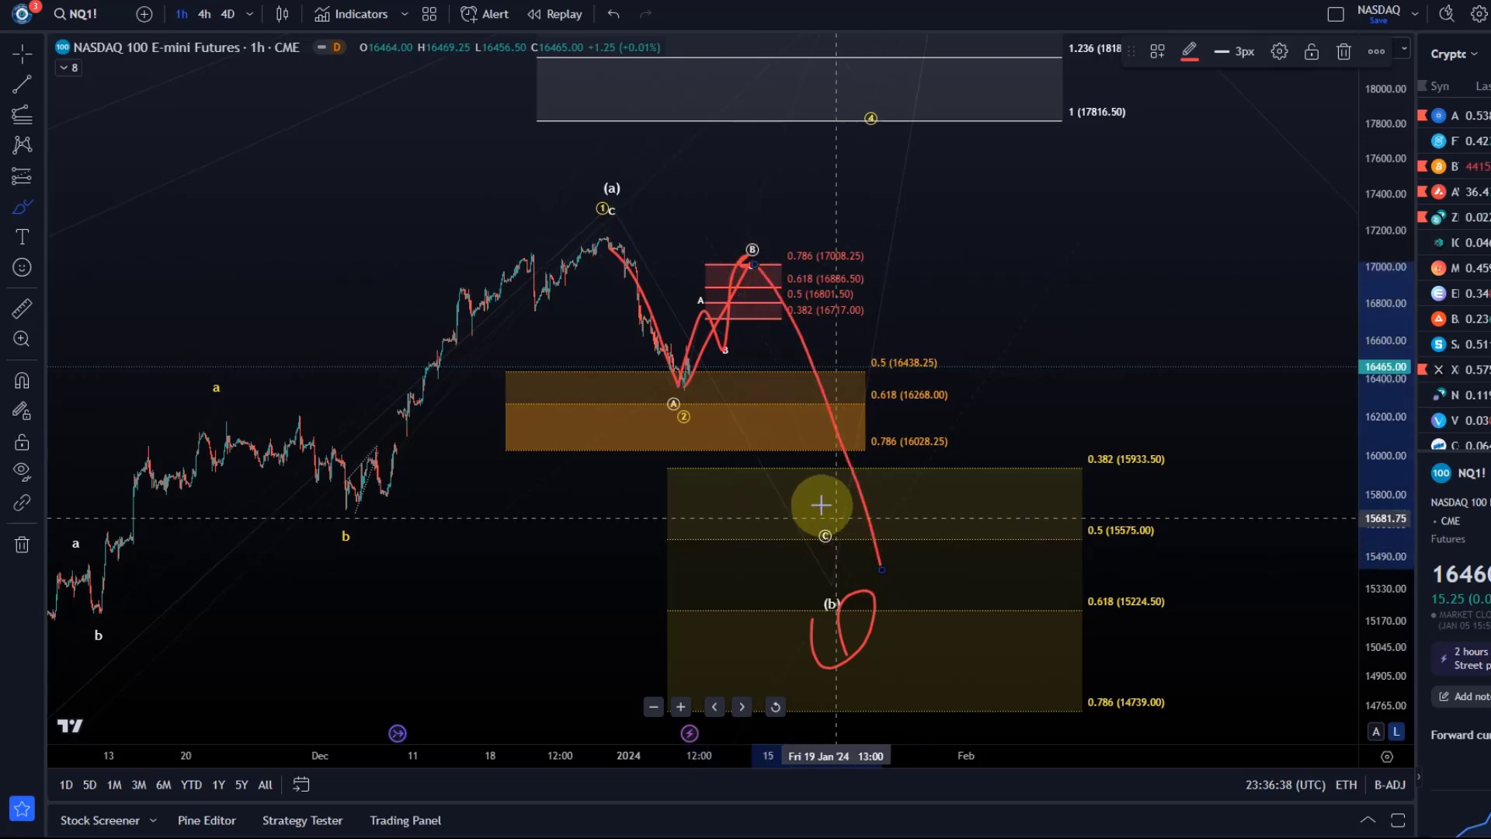
pyautogui.click(609, 17)
# Step: Undo the (b) circle and switch the chart to 15-minute candles
pyautogui.click(609, 17)
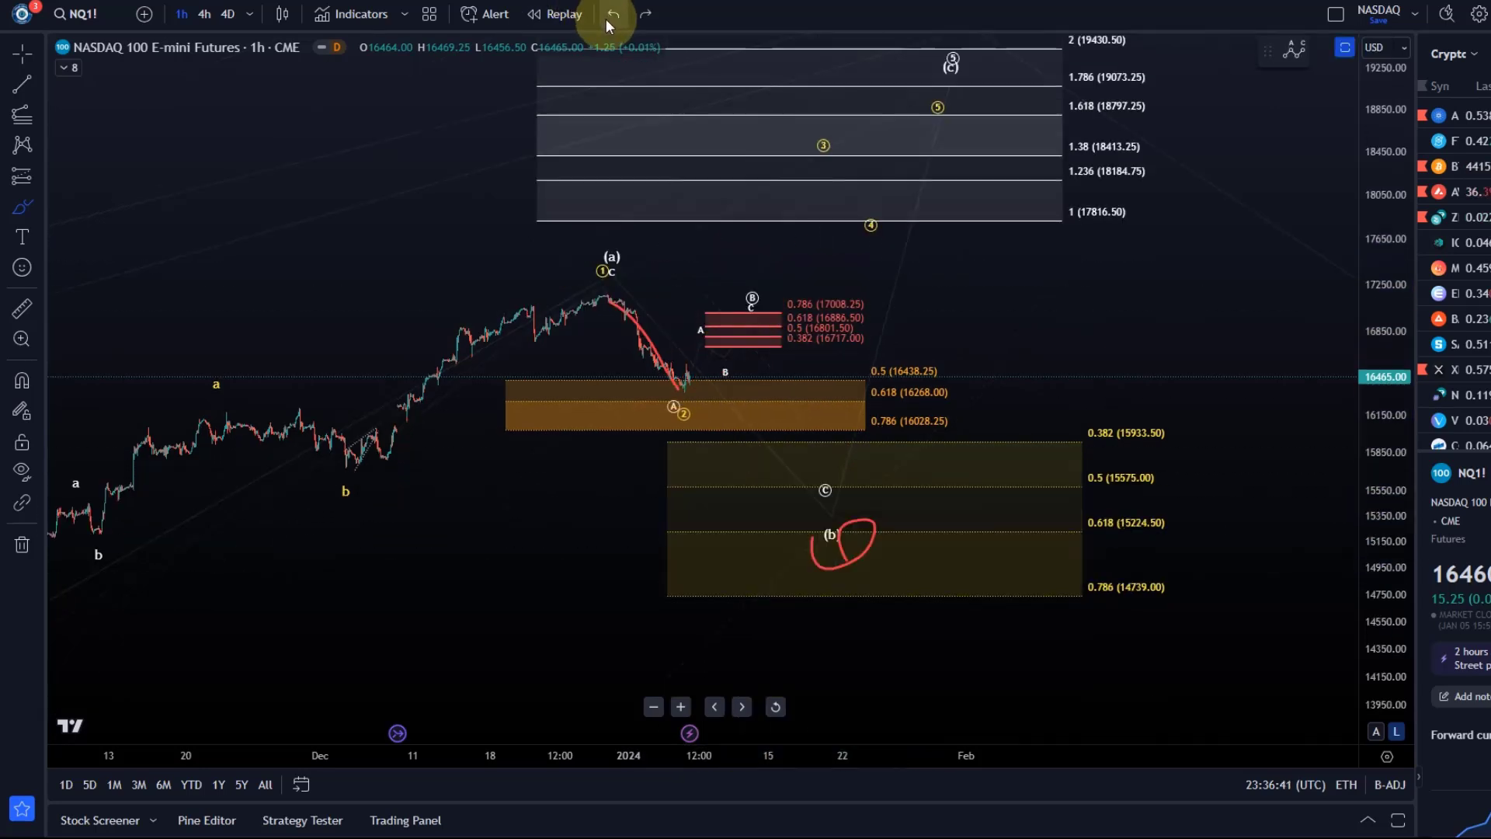
pyautogui.click(247, 22)
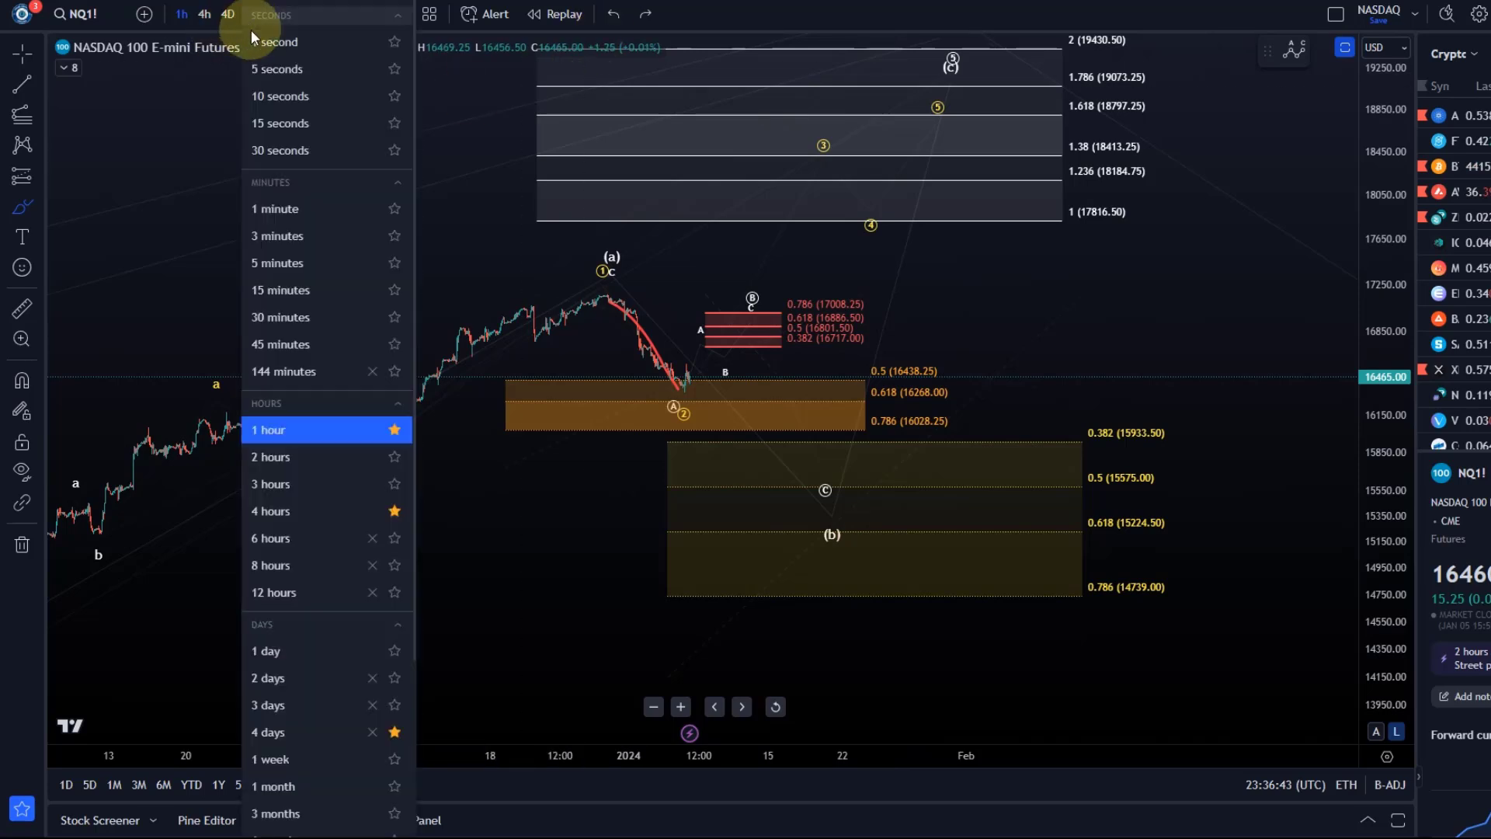
pyautogui.click(267, 300)
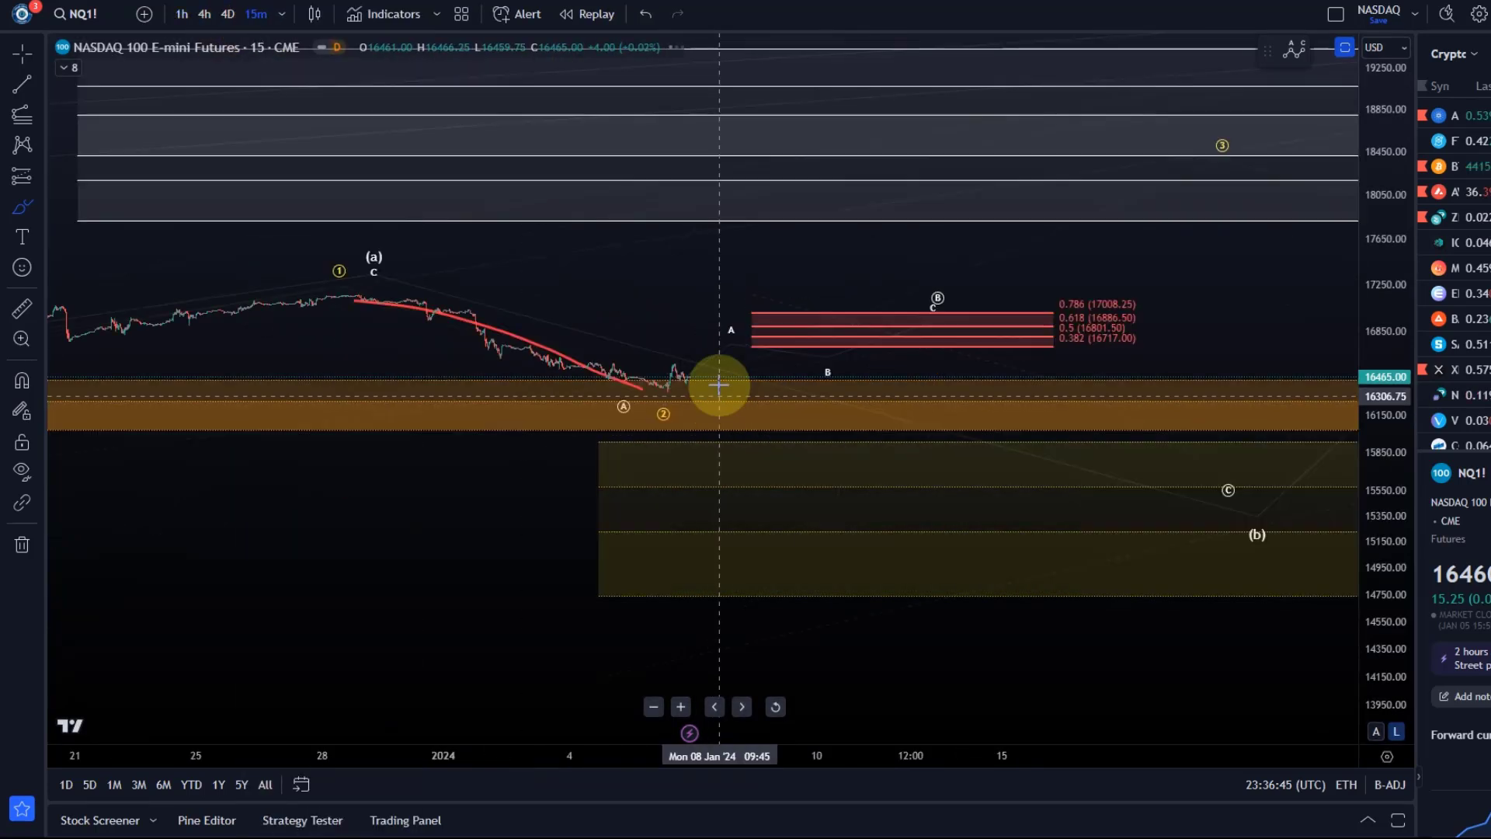
pyautogui.scroll(-3, 720, 380)
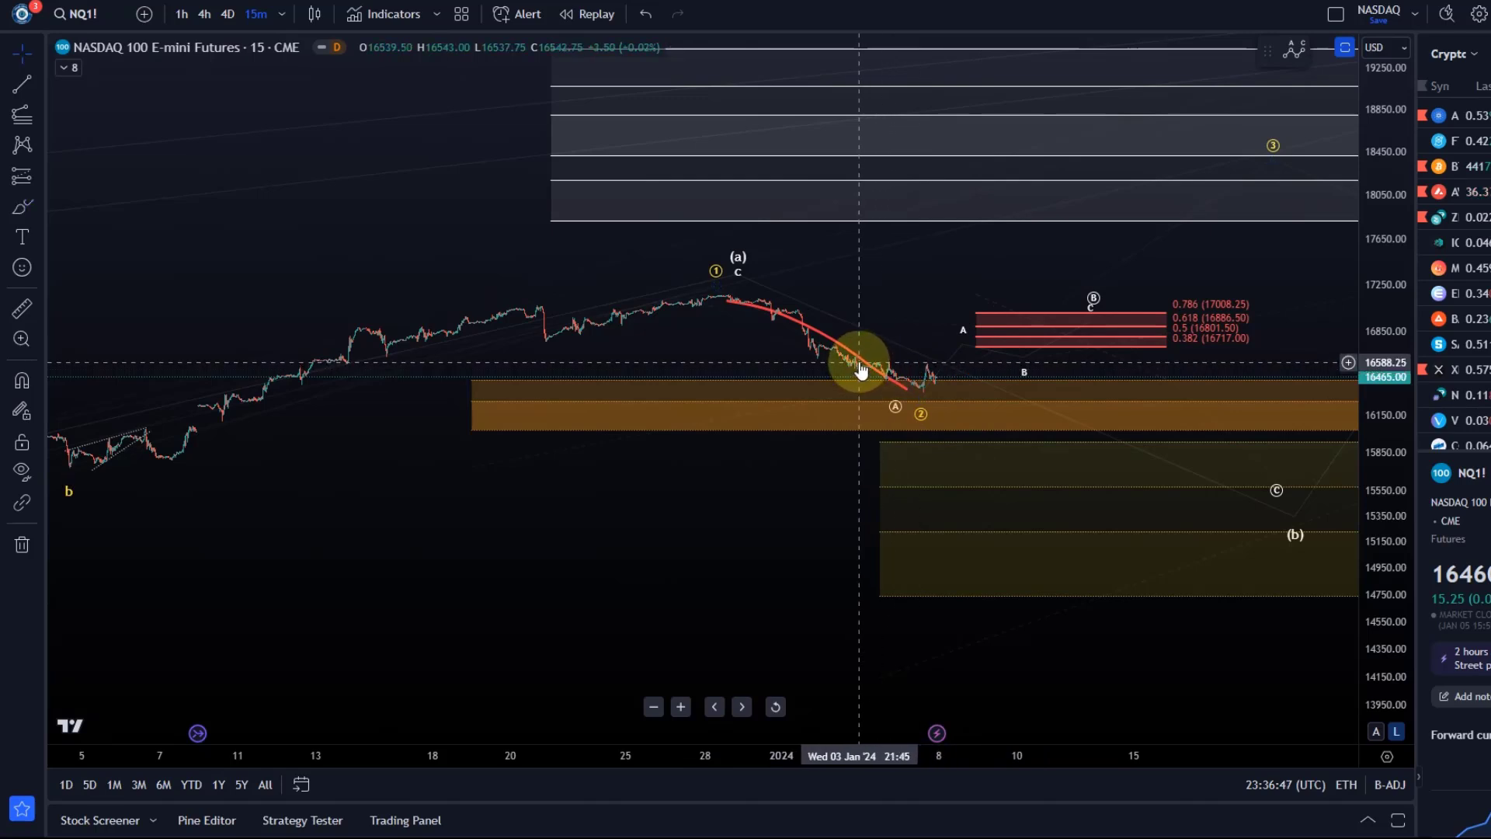
# Step: Delete the red freehand drop curve
pyautogui.click(862, 368)
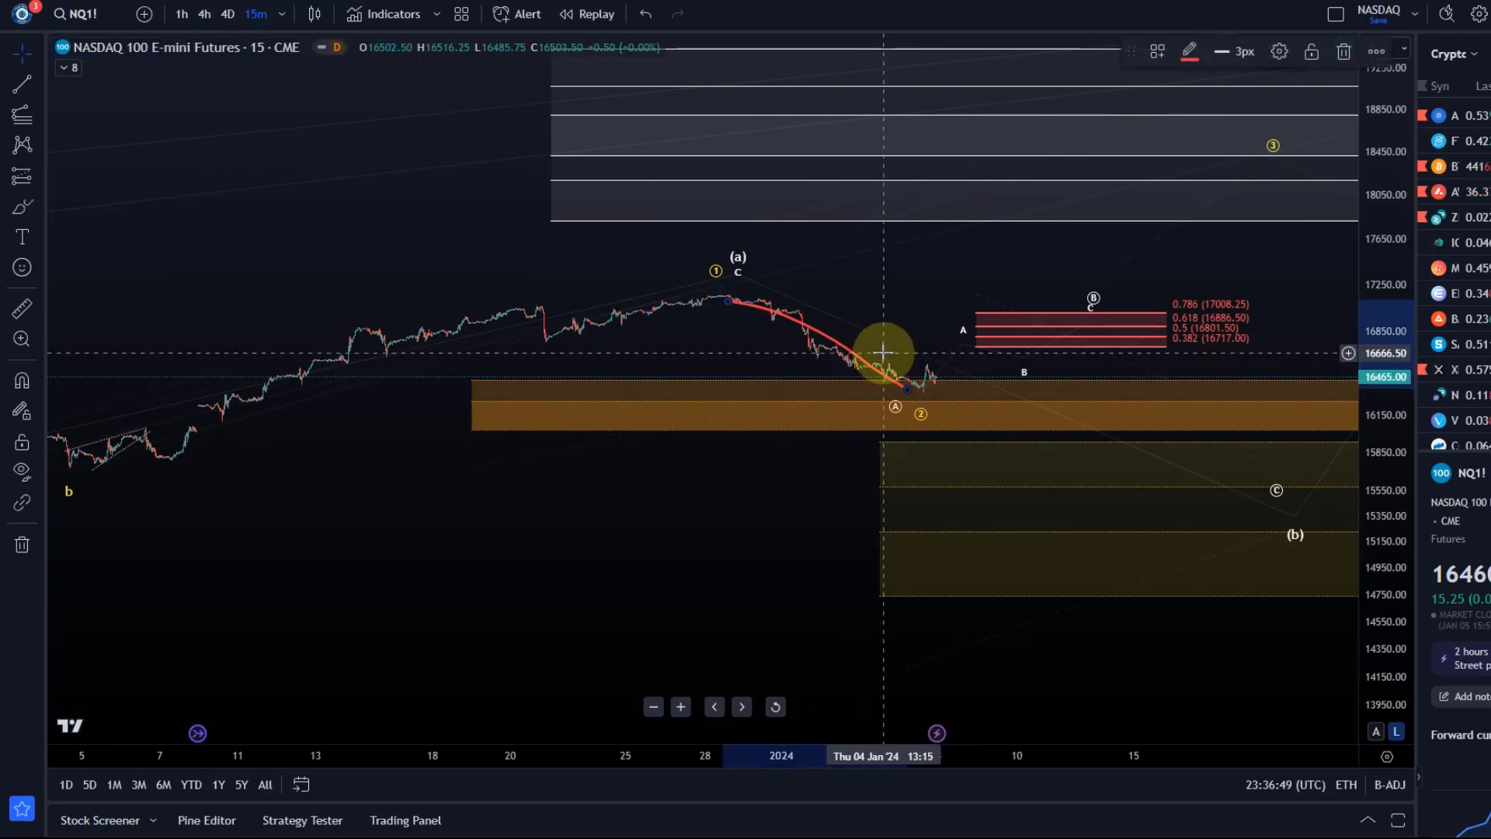
pyautogui.press('Delete')
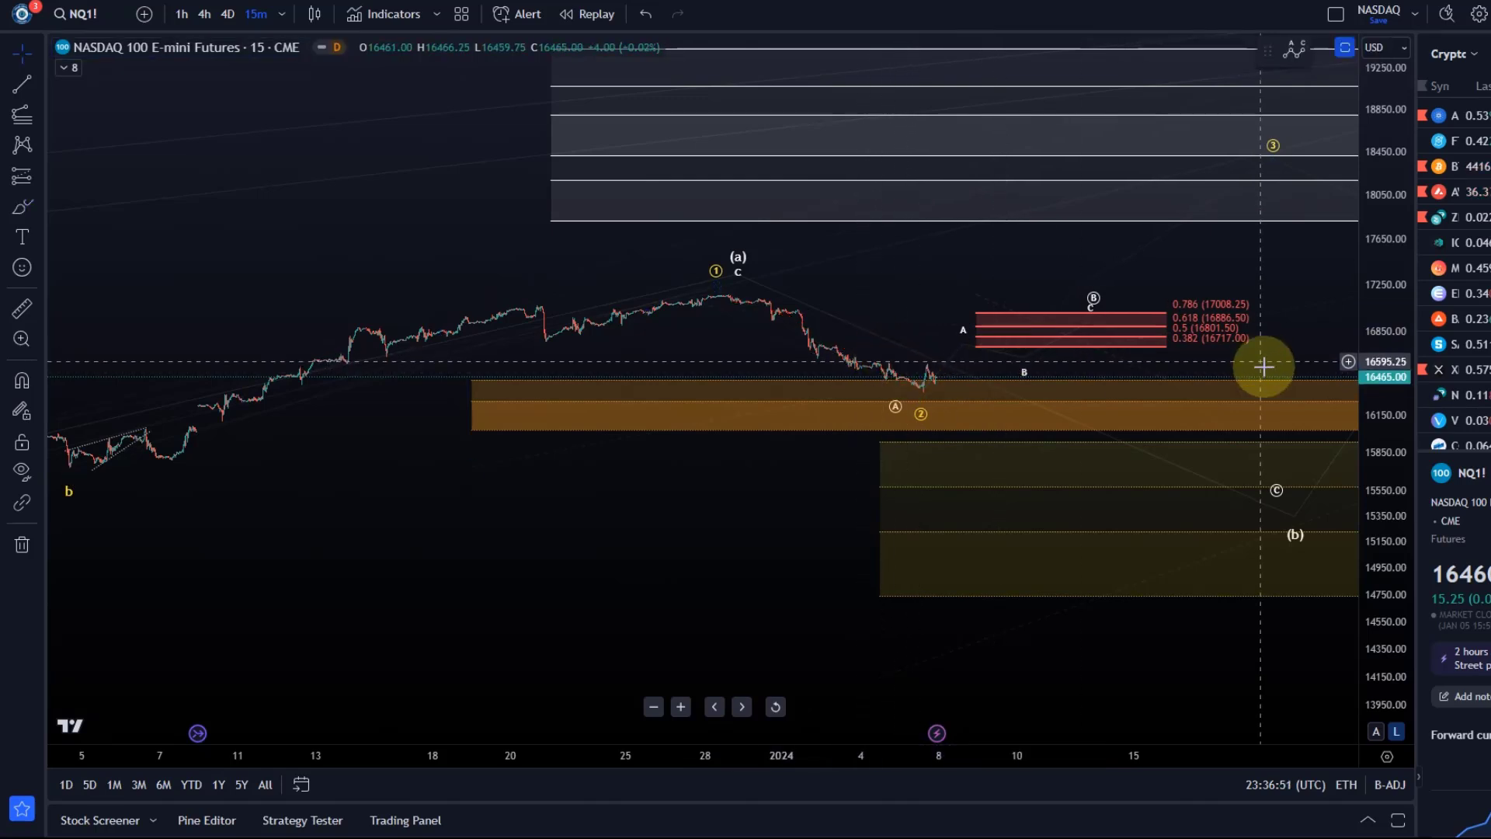
pyautogui.moveTo(1398, 522); pyautogui.dragTo(1421, 4)
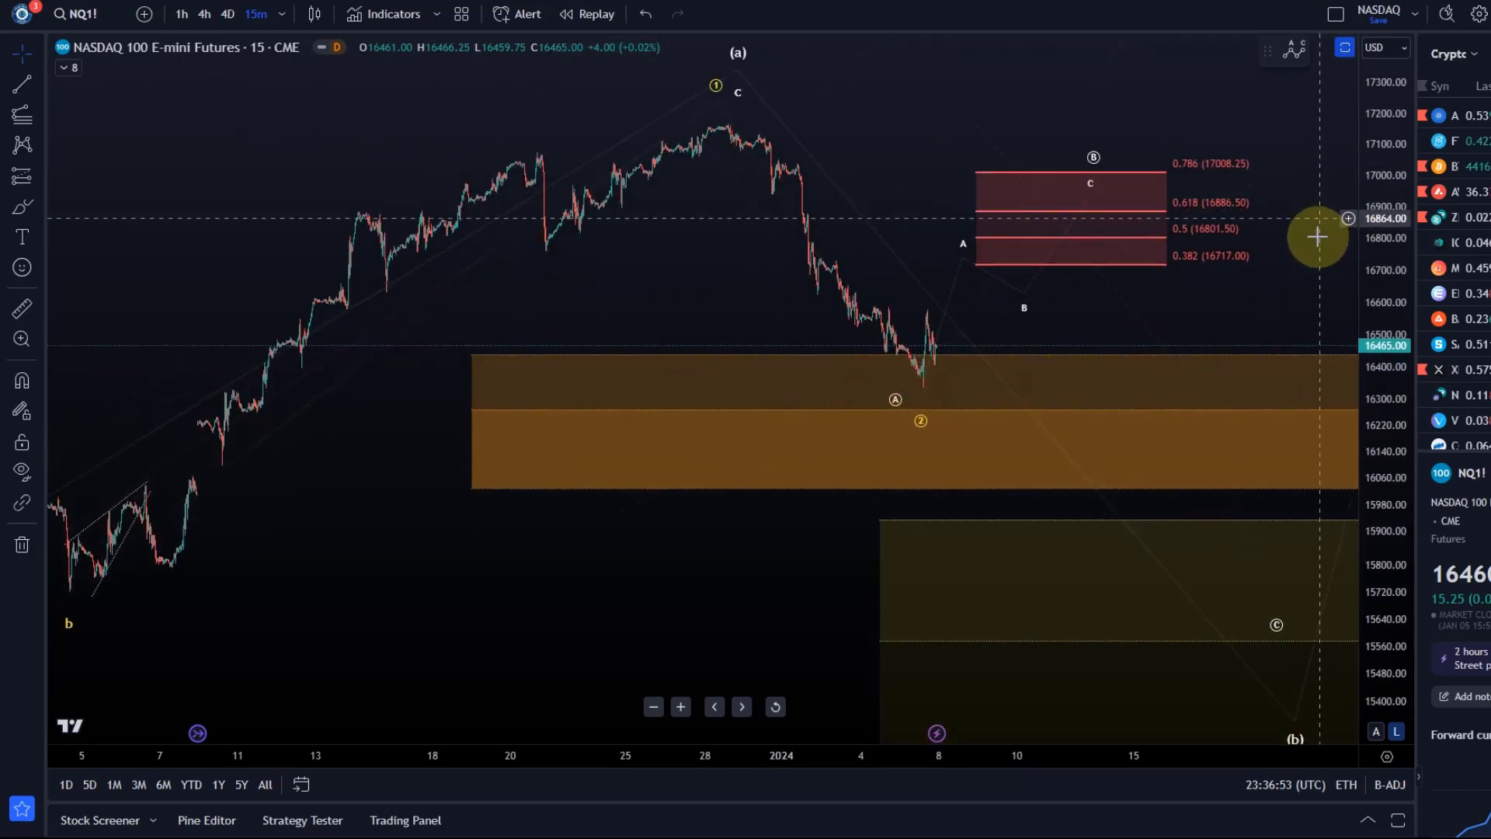
# Step: Lower the red wave-B box's anchor so it spans 0.382 (16647.25) to 0.786 (16983.50)
pyautogui.moveTo(1318, 237); pyautogui.dragTo(962, 373)
pyautogui.click(860, 422)
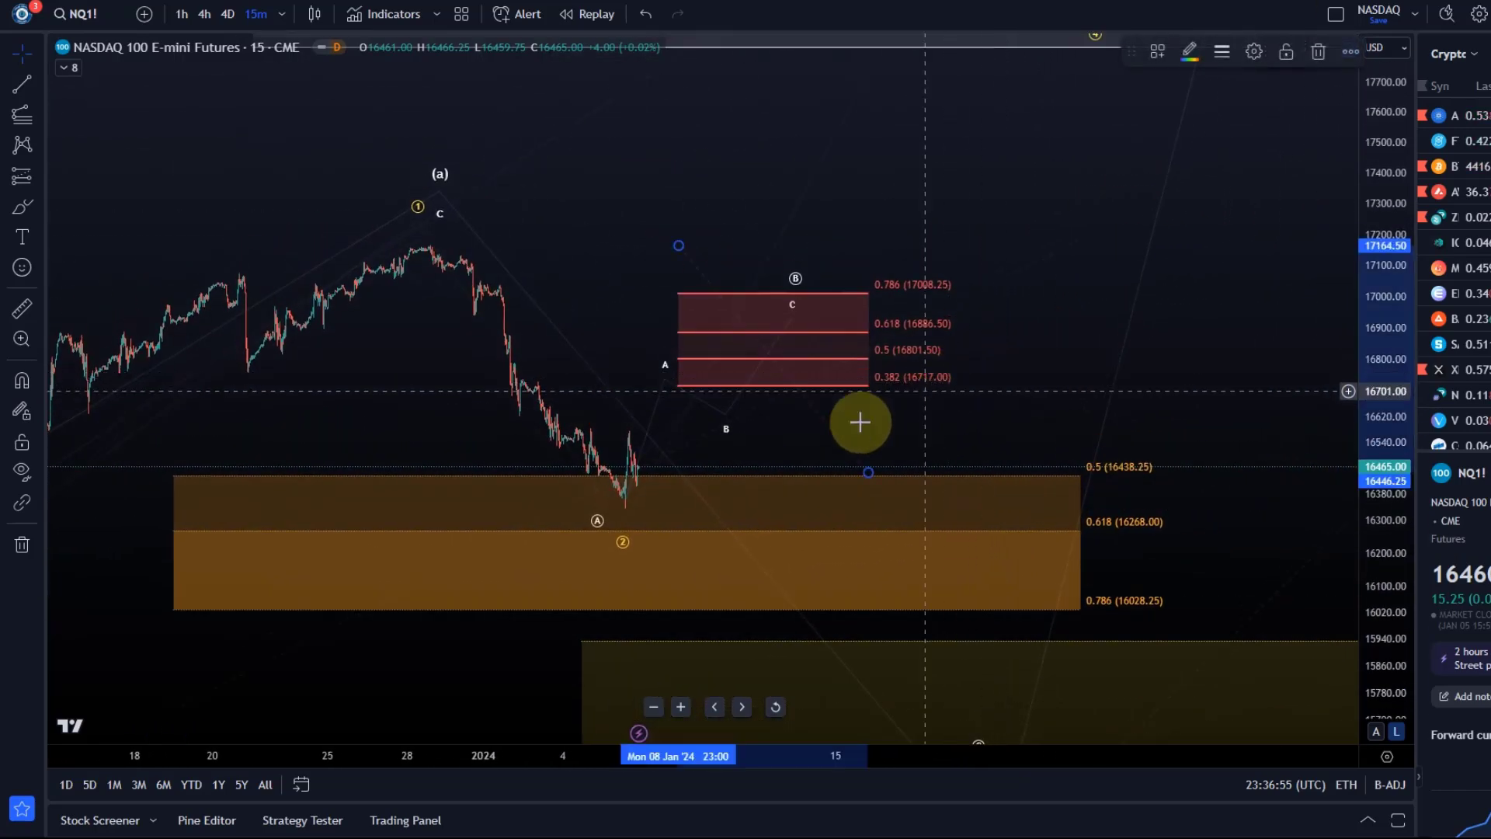
pyautogui.click(866, 473)
pyautogui.moveTo(868, 473); pyautogui.dragTo(875, 509)
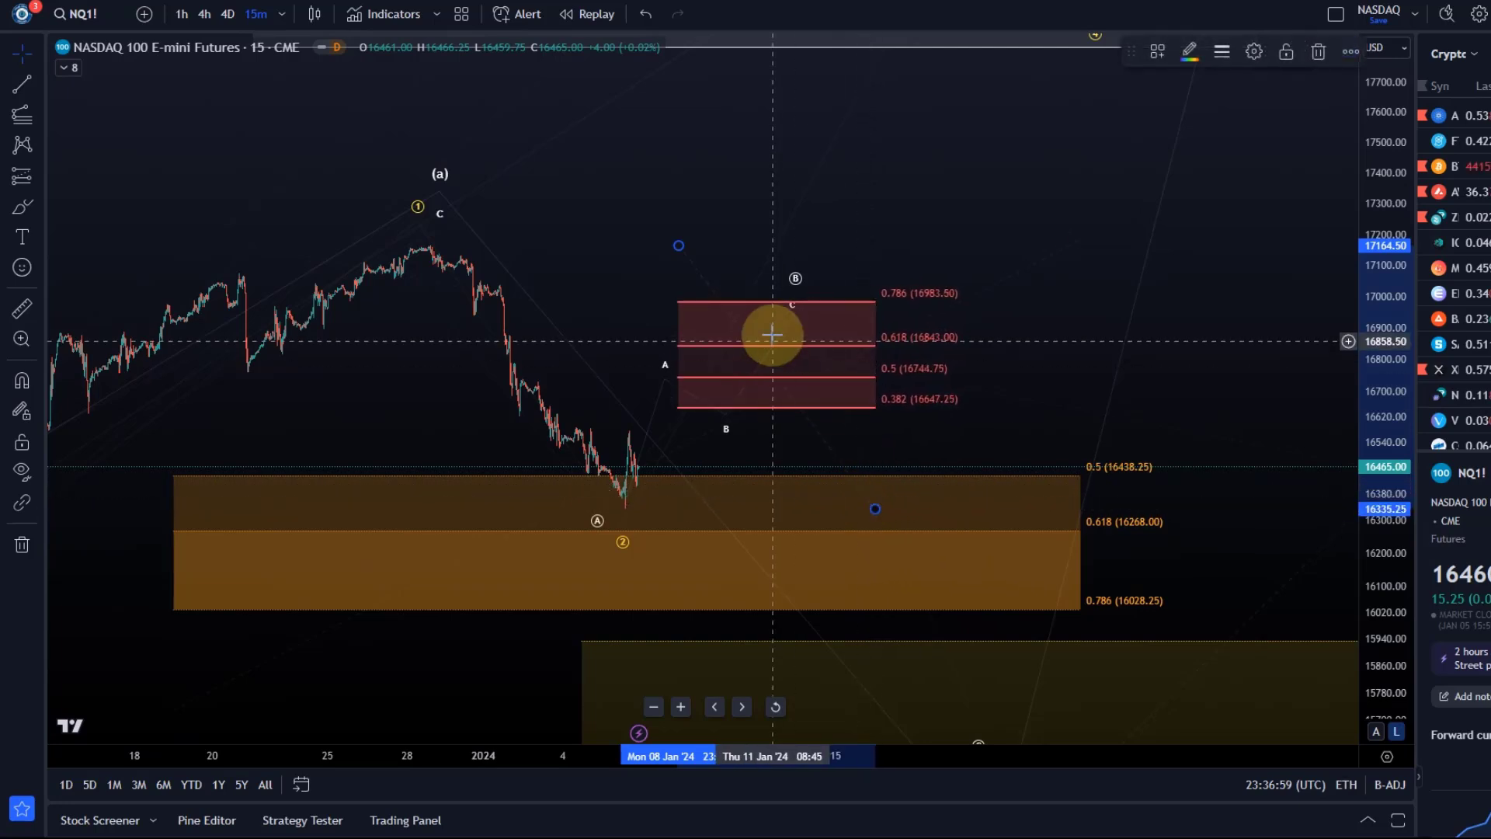
# Step: Place point C of the small 0-A-B-C wave count on the 0.618 level
pyautogui.click(795, 313)
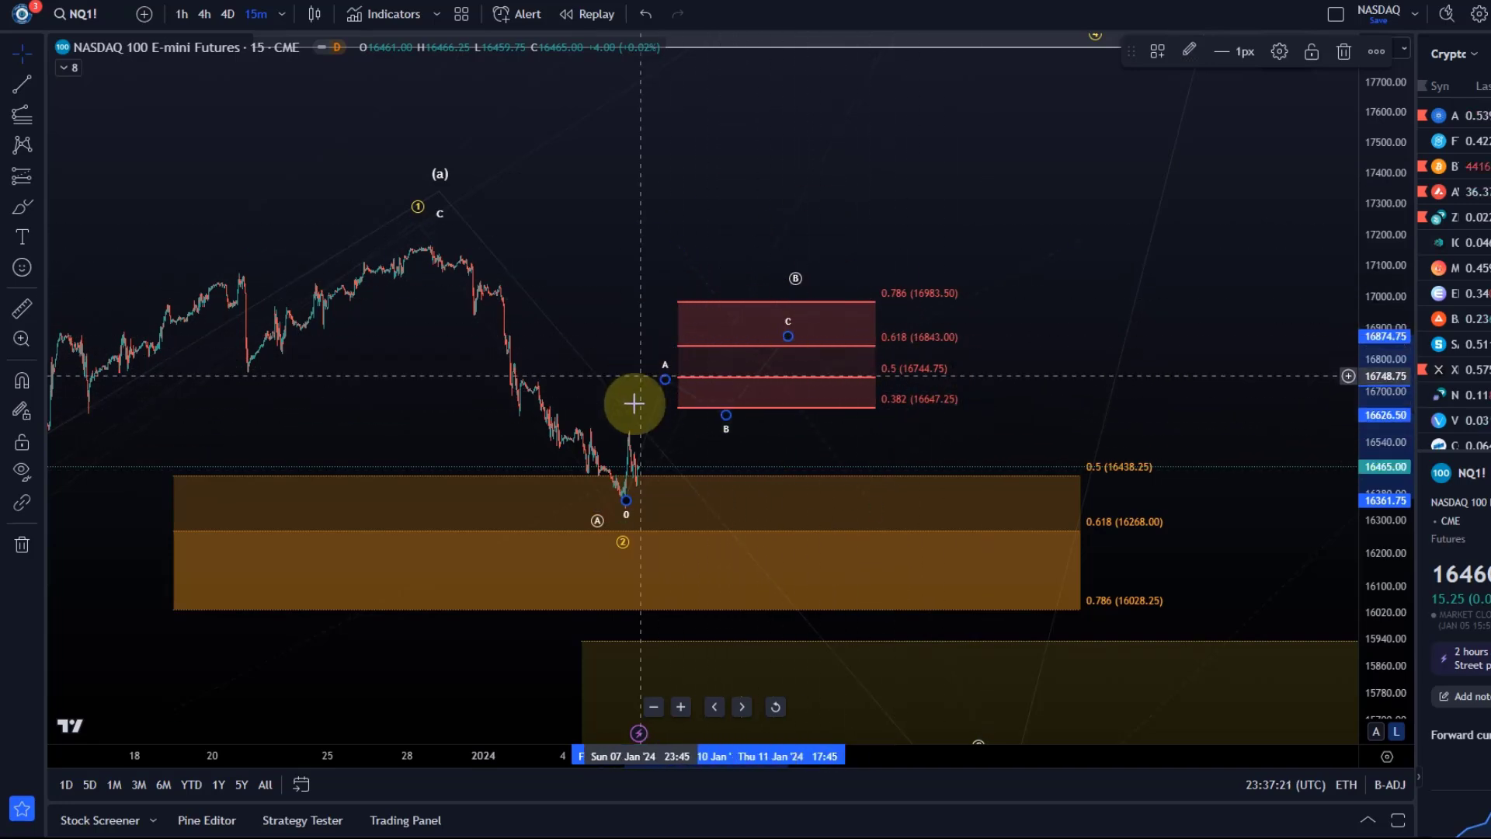
pyautogui.click(787, 329)
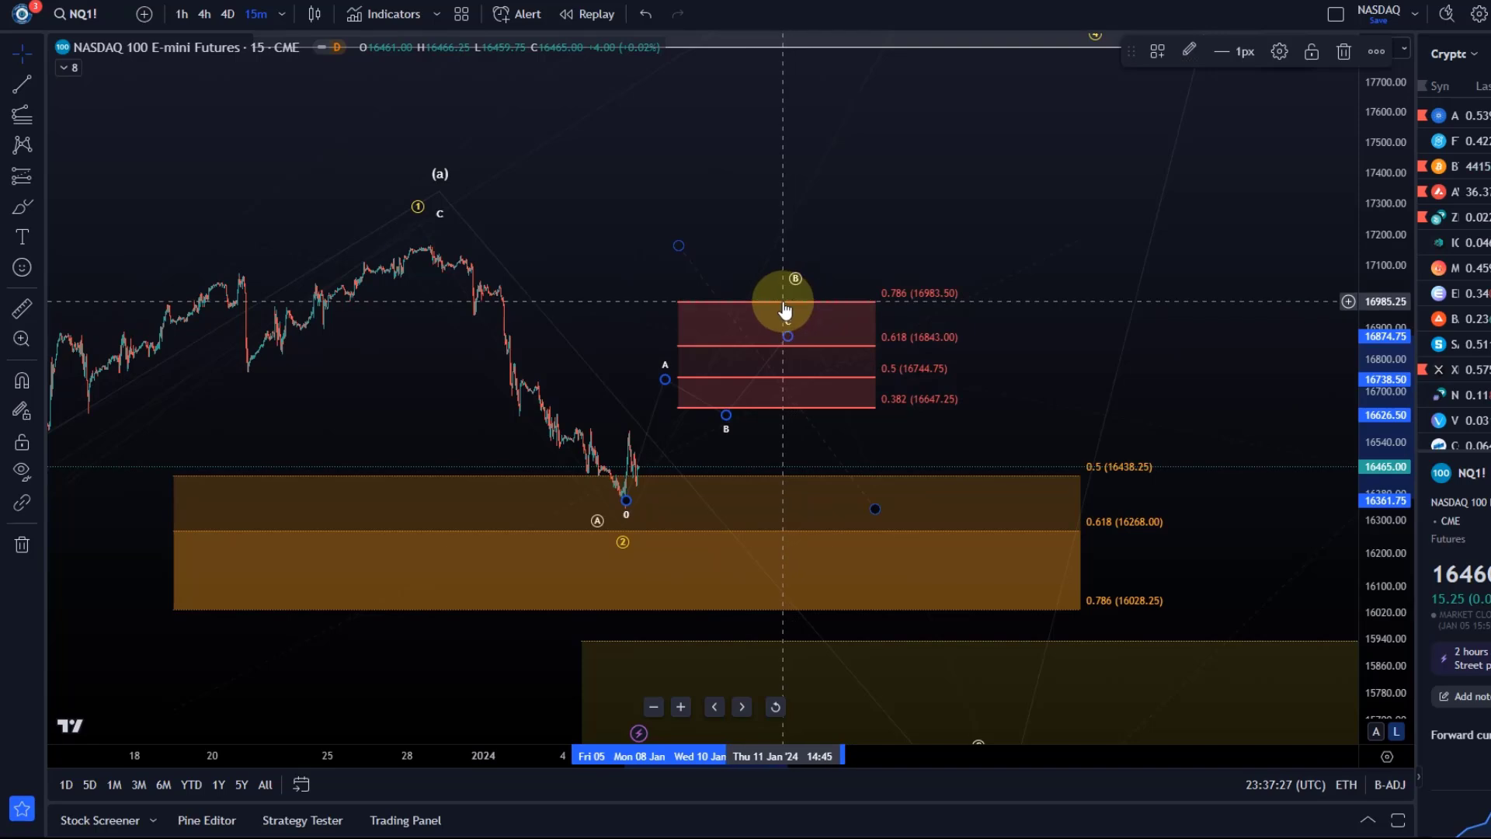
pyautogui.click(824, 246)
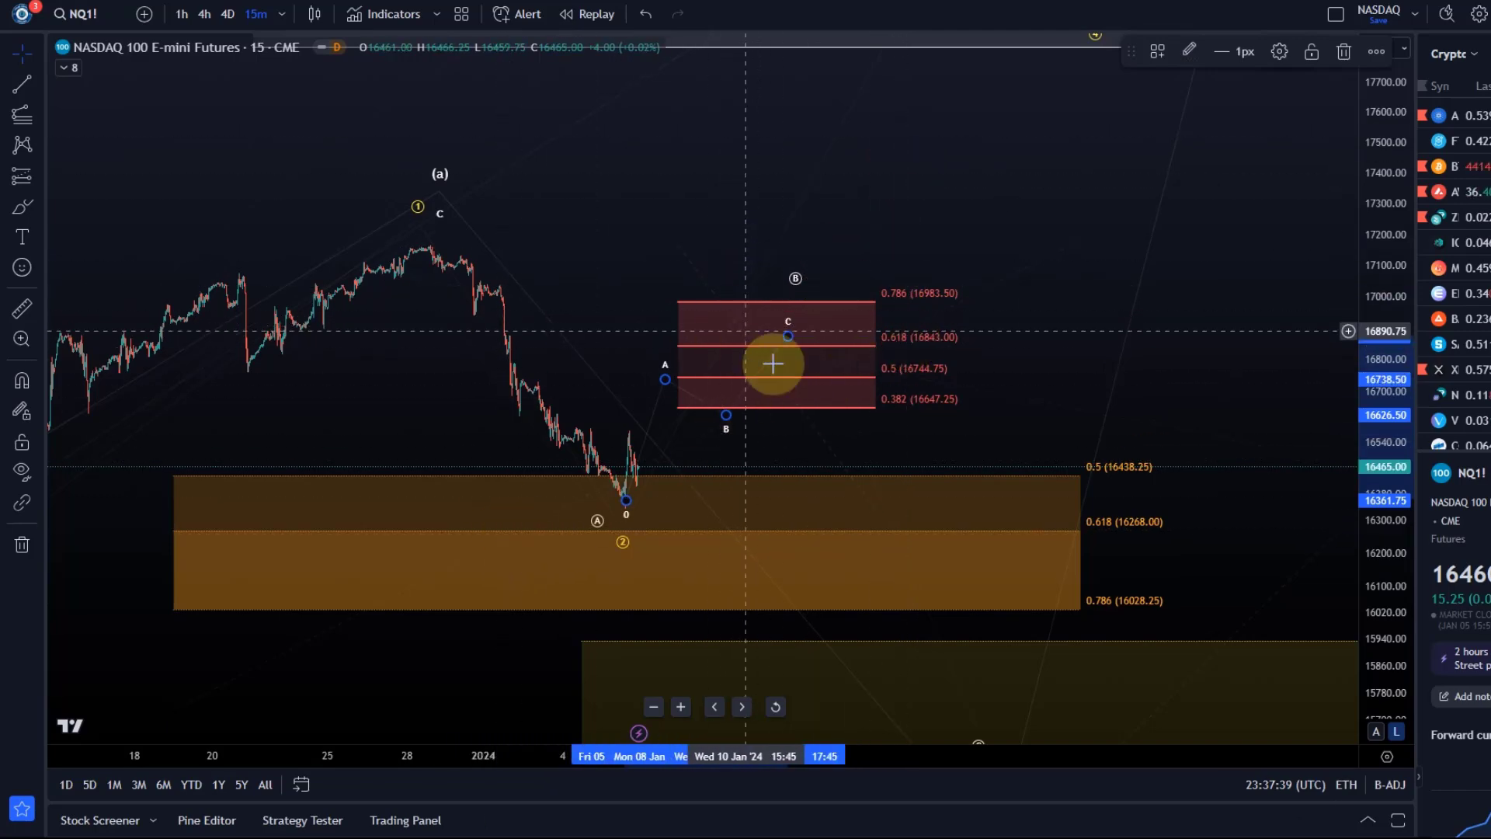
# Step: Pan the 15-minute chart across the extension targets and lower Fibonacci zones
pyautogui.moveTo(948, 210); pyautogui.dragTo(908, 479)
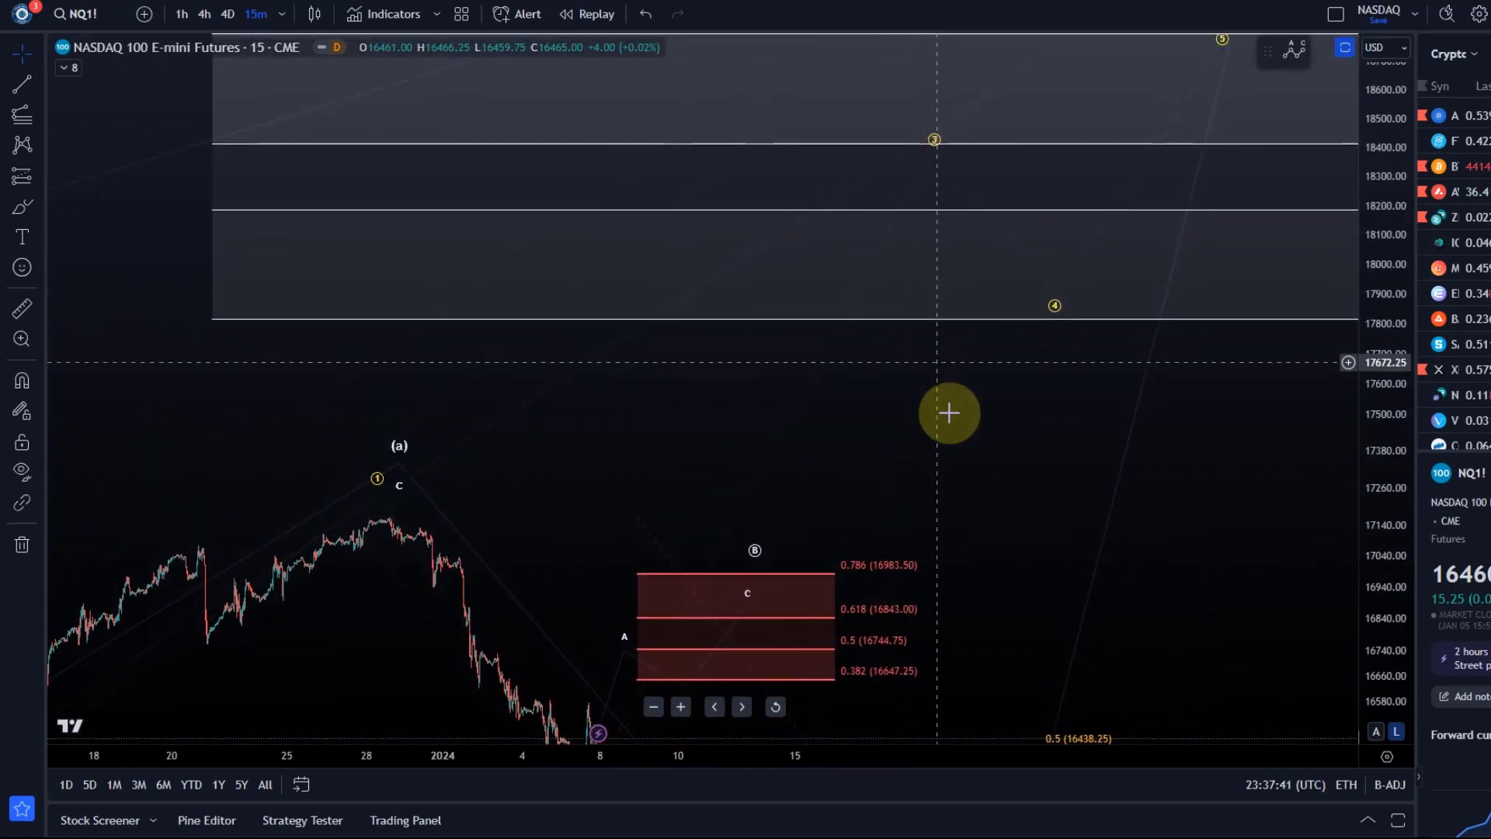
pyautogui.moveTo(992, 429); pyautogui.dragTo(1055, 282)
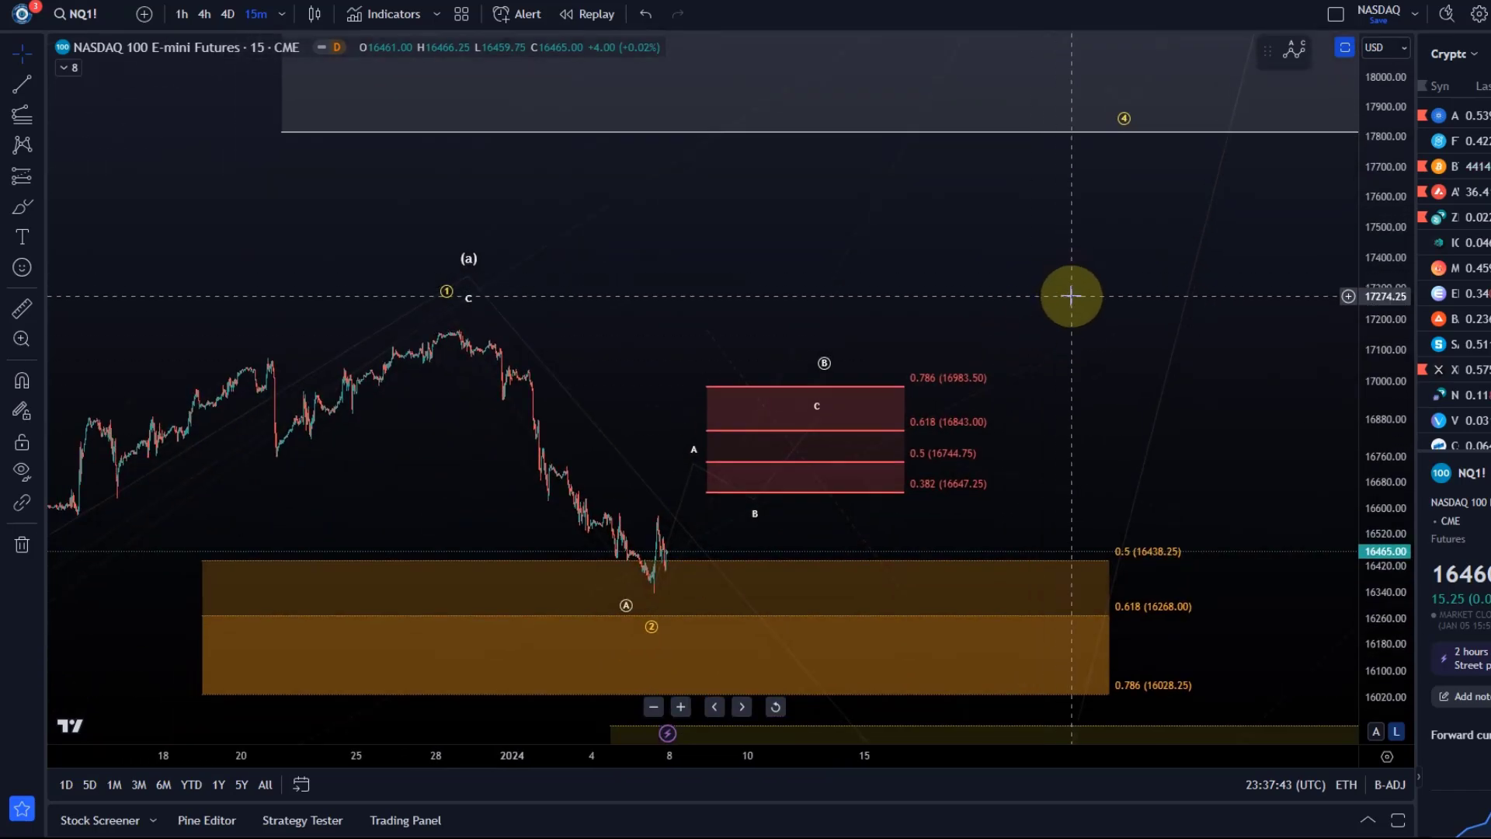
pyautogui.moveTo(632, 476); pyautogui.dragTo(676, 189)
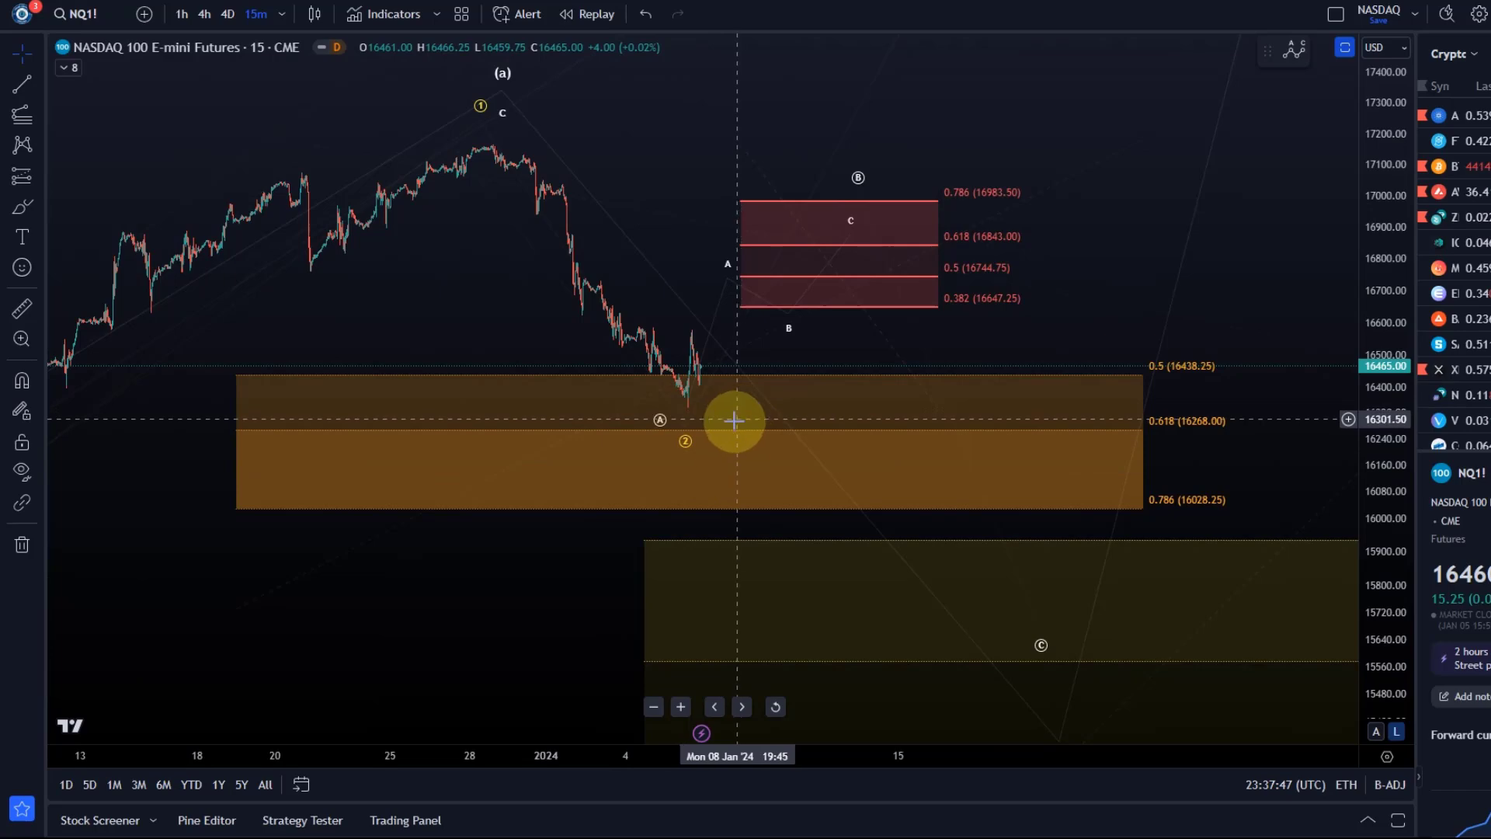
pyautogui.moveTo(513, 591); pyautogui.dragTo(296, 213)
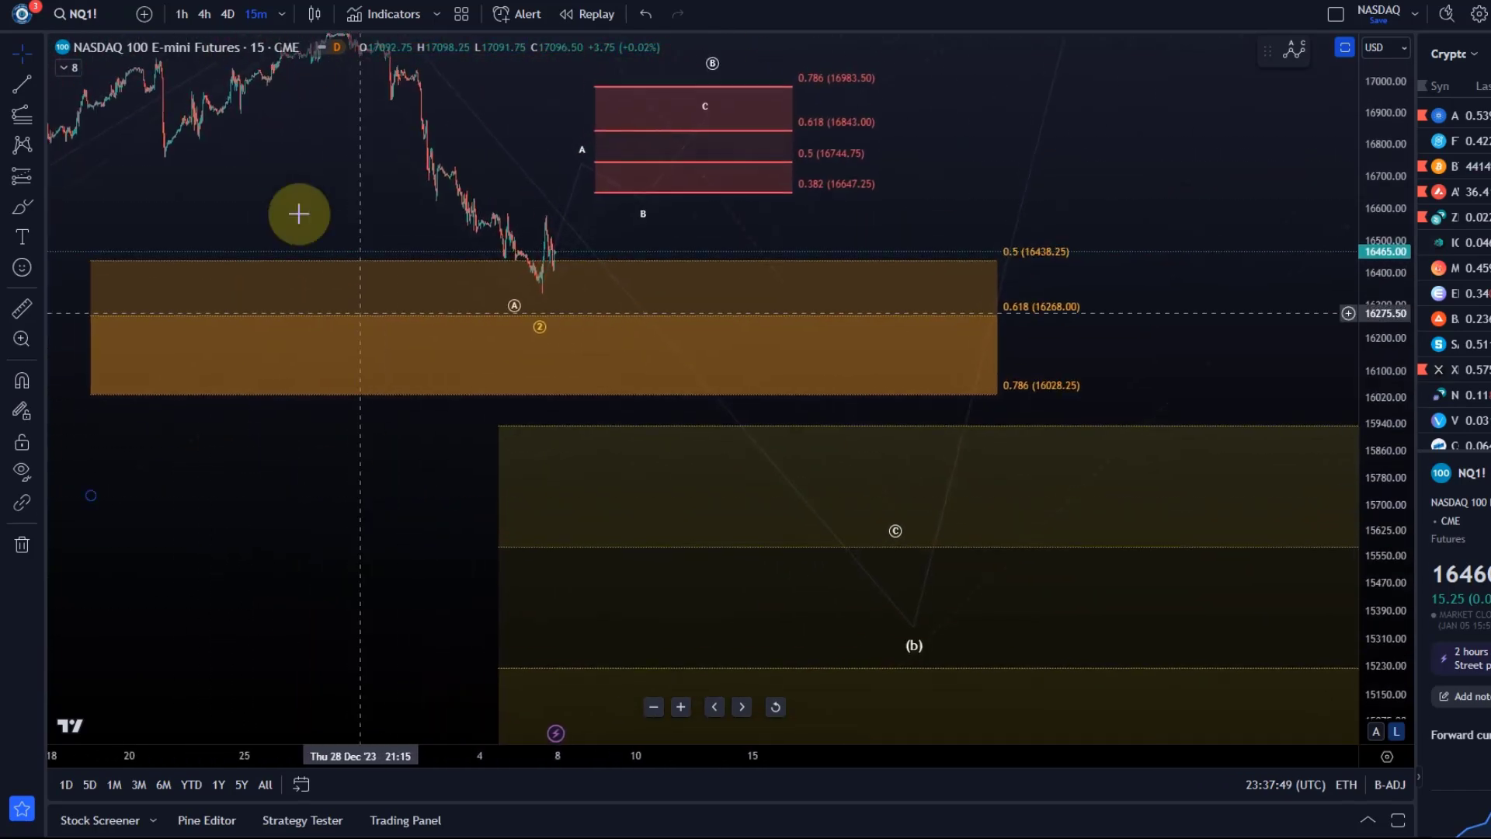
# Step: Switch to 4-hour candles and frame recent price with the 1.236 and 1 extension levels
pyautogui.click(205, 15)
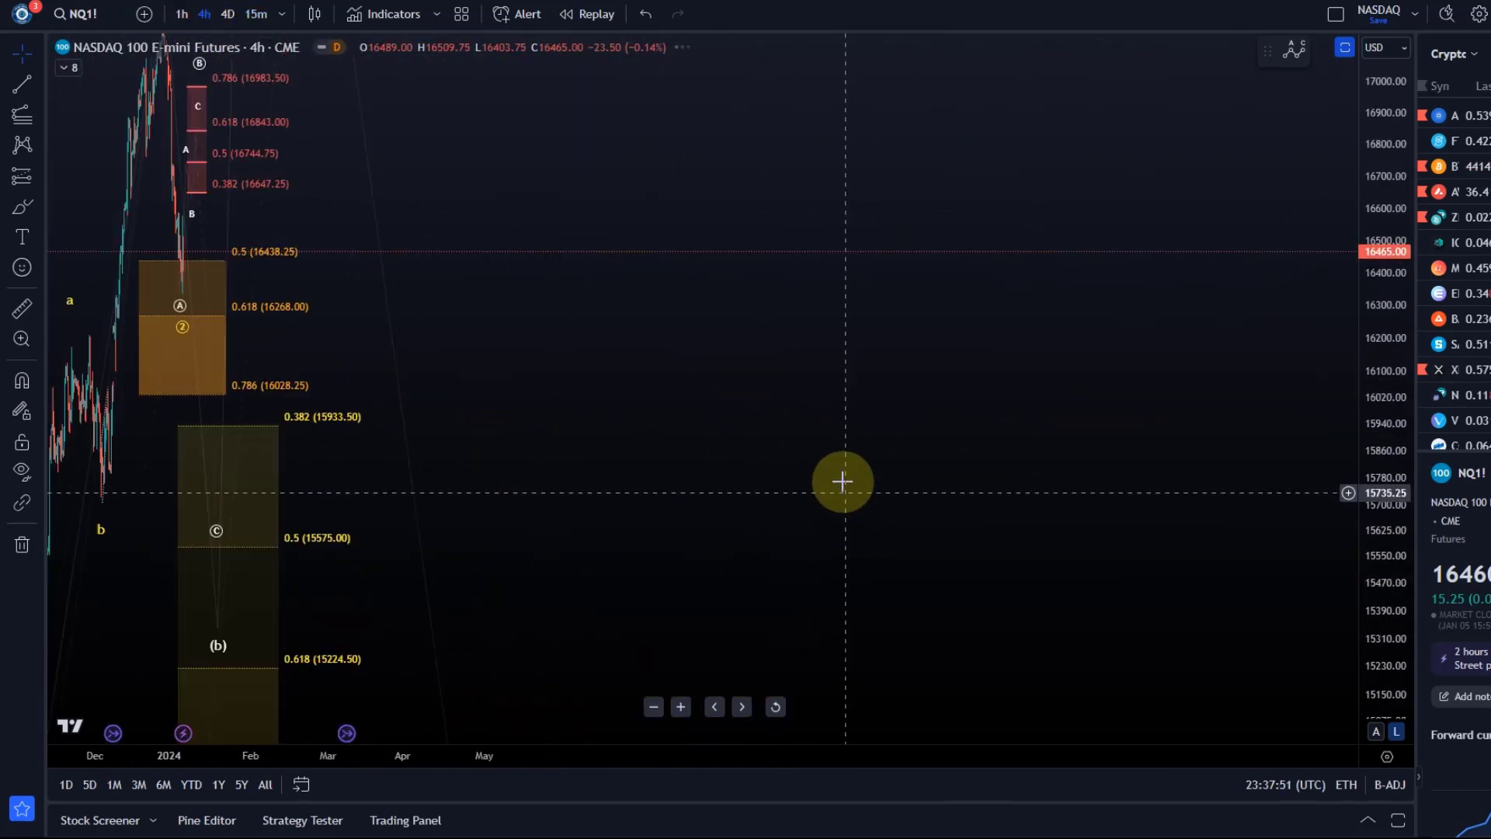
pyautogui.moveTo(483, 450); pyautogui.dragTo(1440, 351)
pyautogui.scroll(5, 1188, 406)
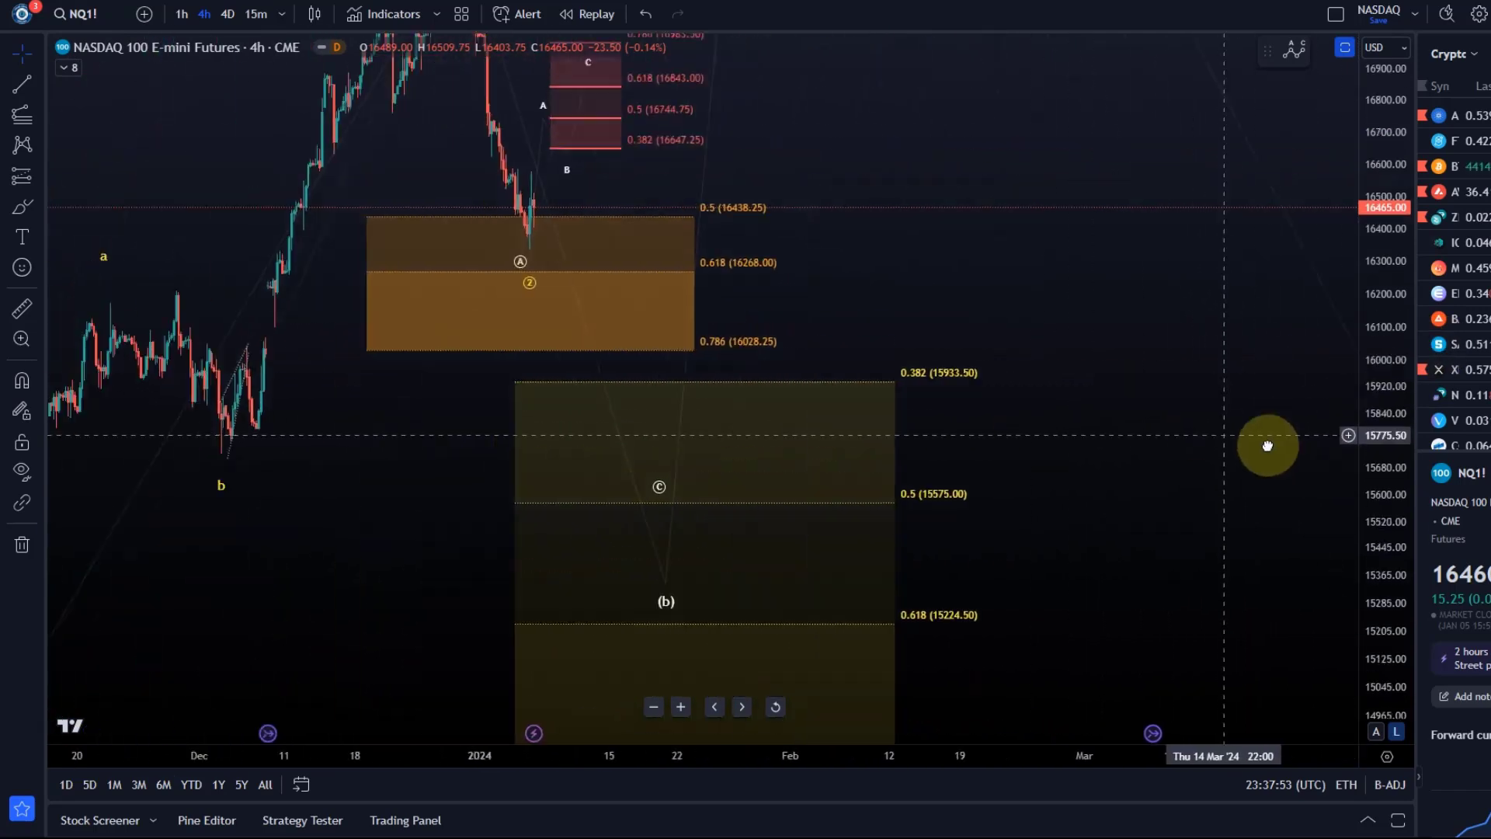
pyautogui.scroll(-3, 1392, 401)
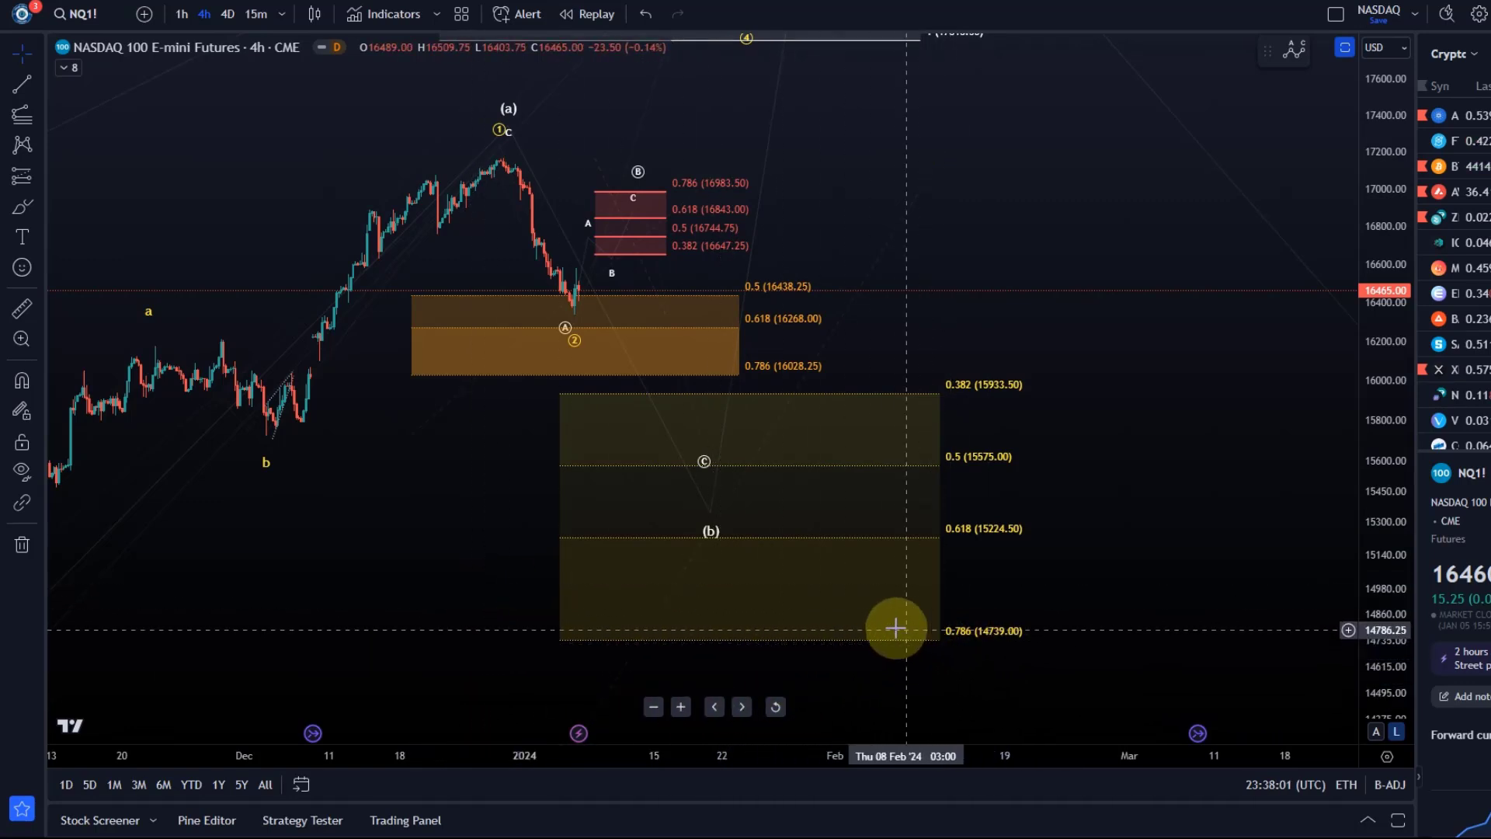
pyautogui.moveTo(751, 249); pyautogui.dragTo(792, 320)
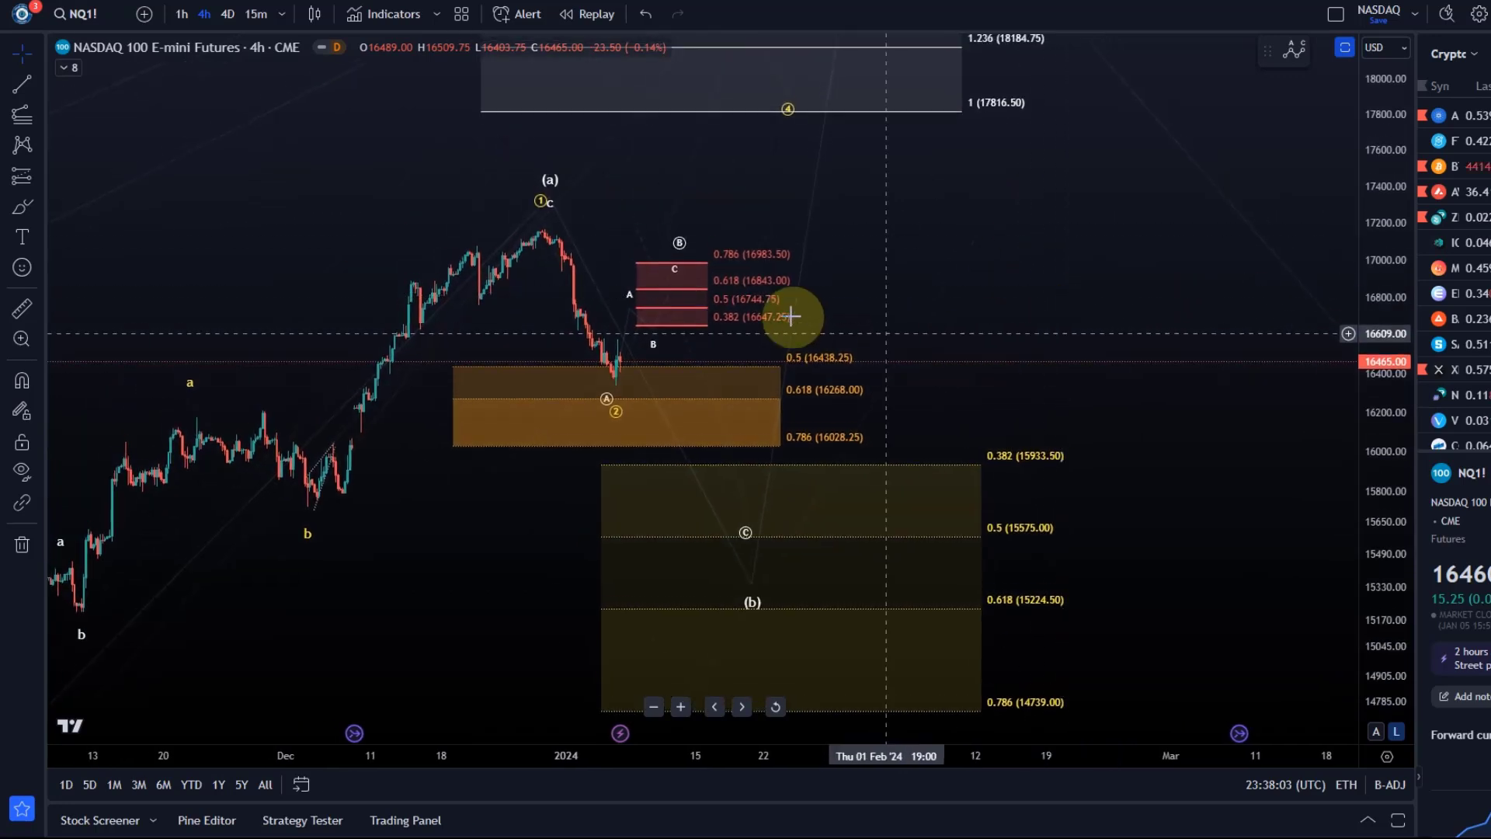